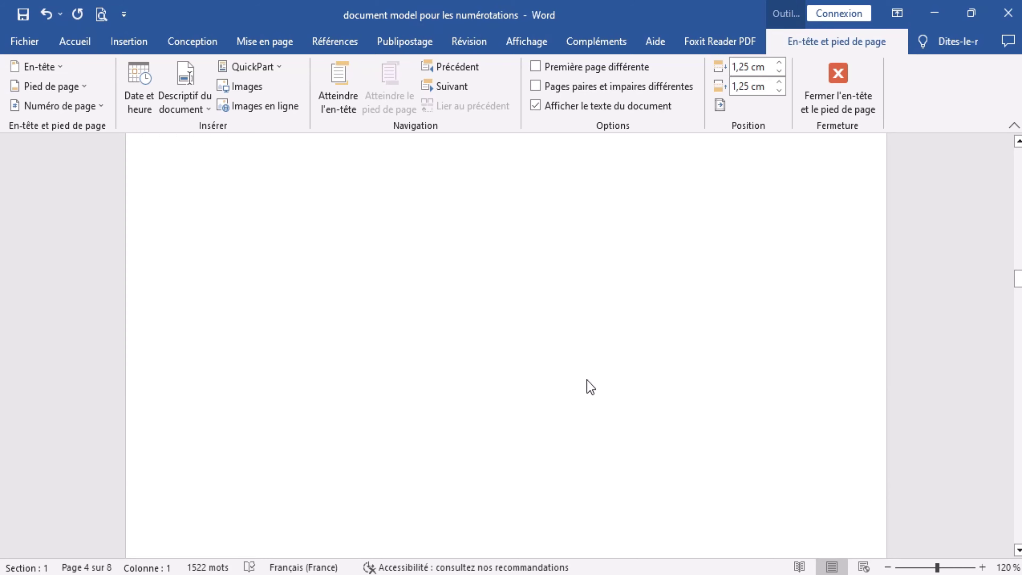
- Examine the footer page numbers from the cover page through to the document's last page
scroll(590, 387, up, 15)
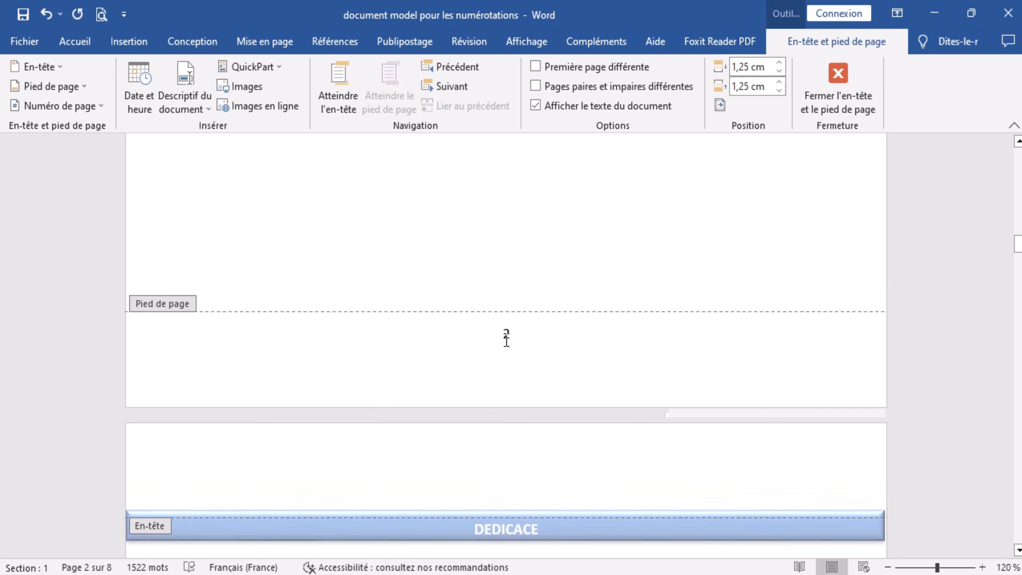
scroll(506, 340, up, 8)
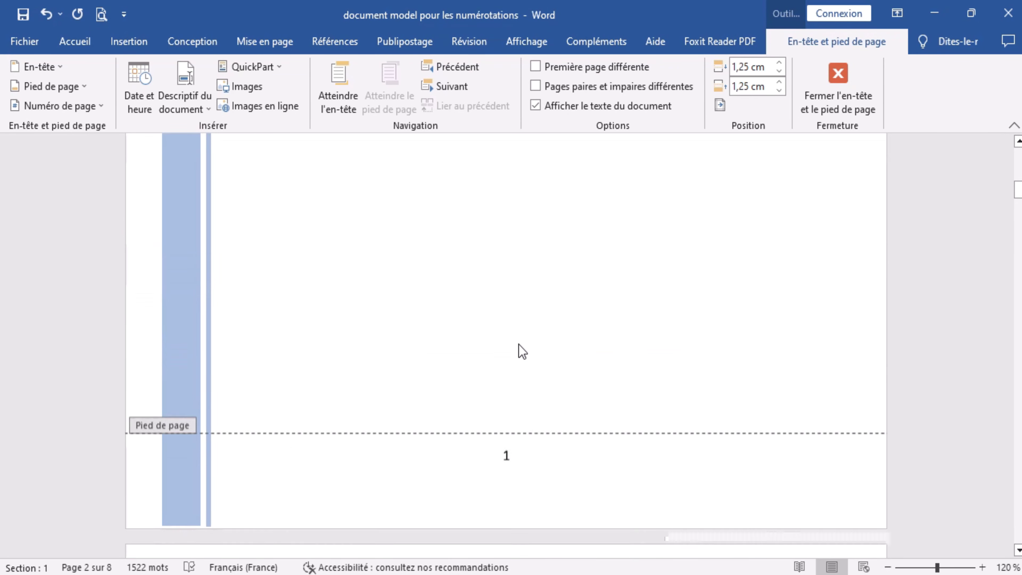
scroll(518, 344, up, 10)
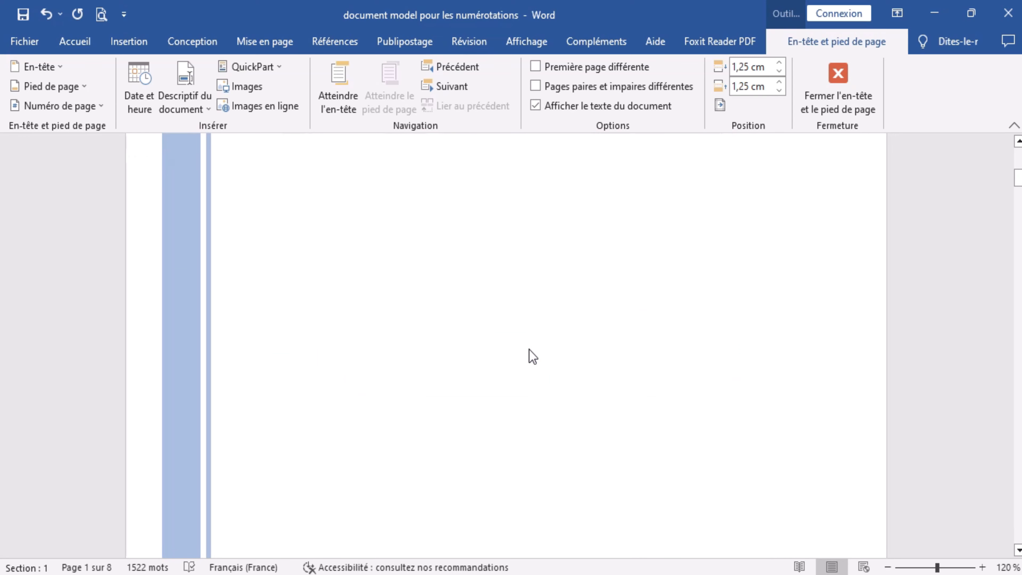
scroll(533, 355, down, 5)
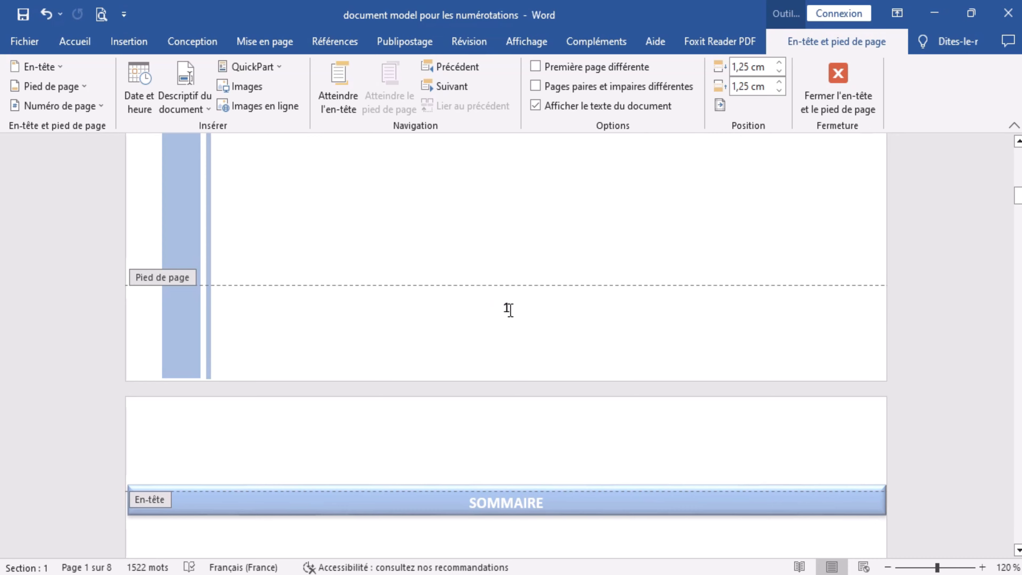
scroll(507, 322, down, 15)
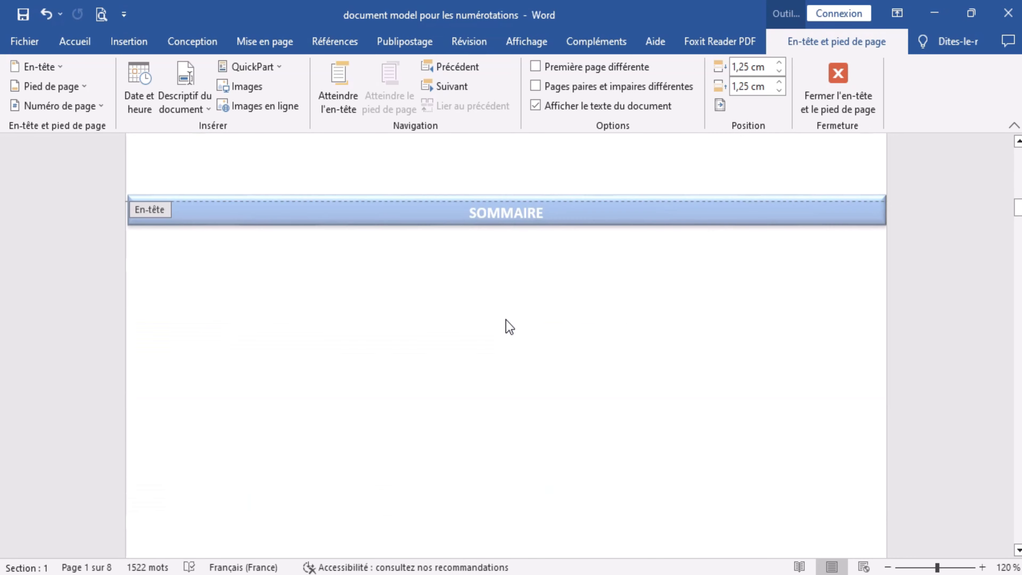
scroll(509, 326, down, 20)
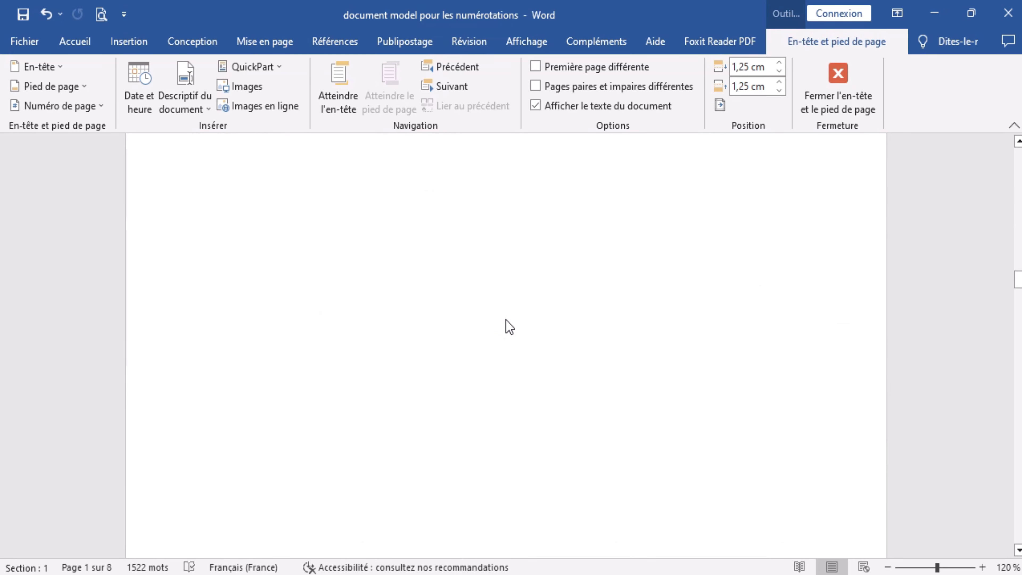
scroll(507, 320, down, 20)
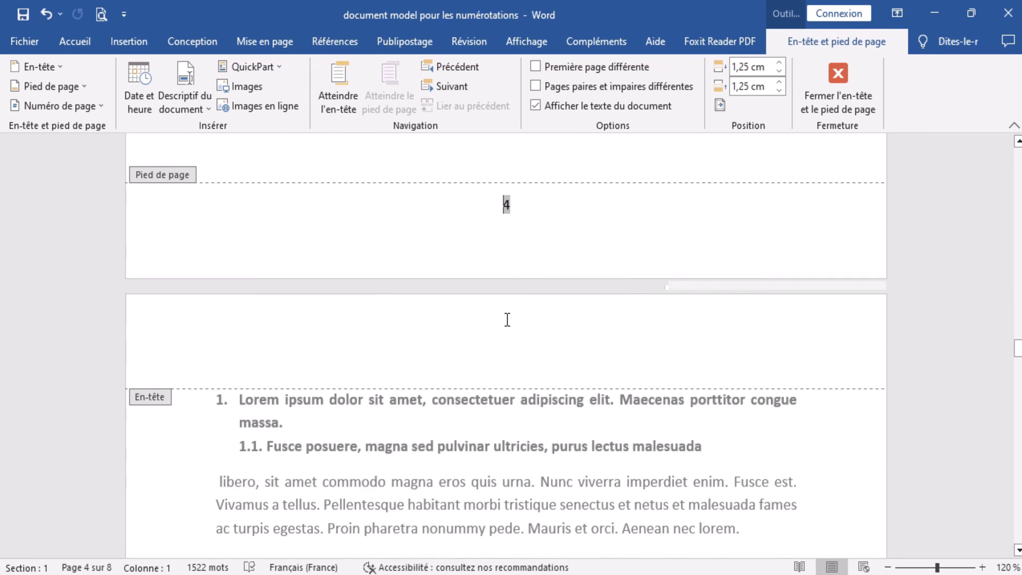
scroll(505, 319, down, 20)
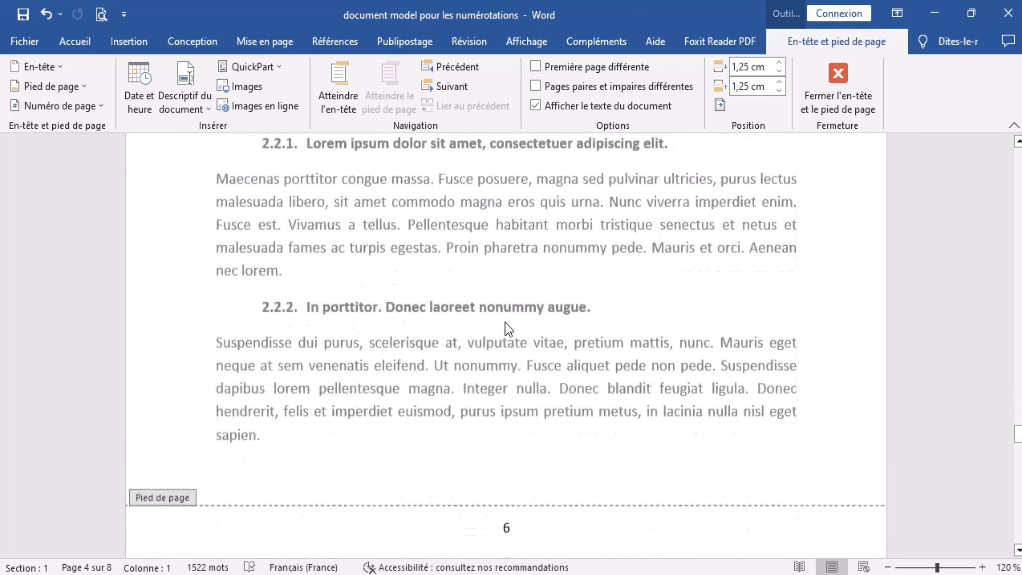
scroll(508, 331, down, 20)
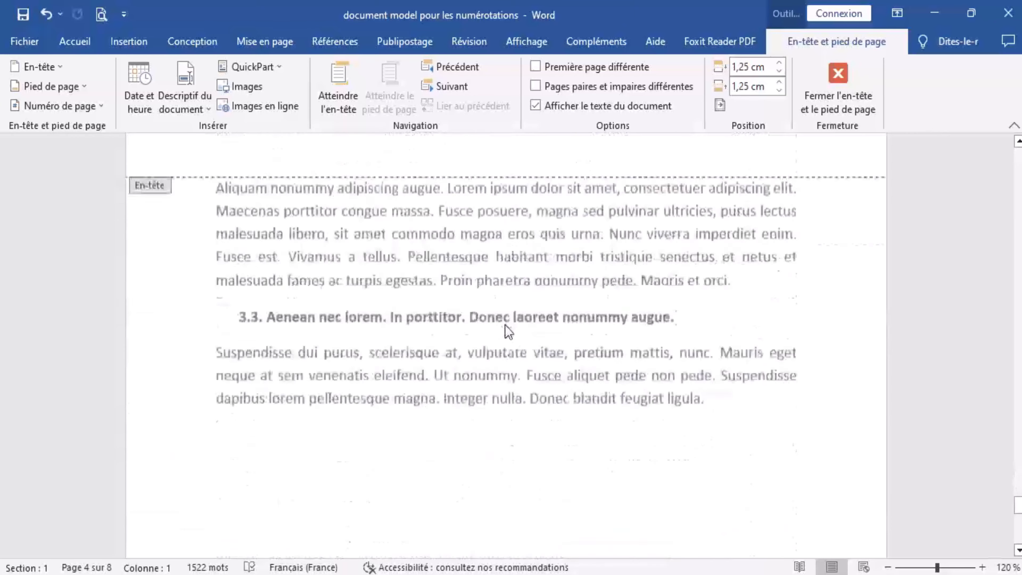
scroll(507, 338, up, 20)
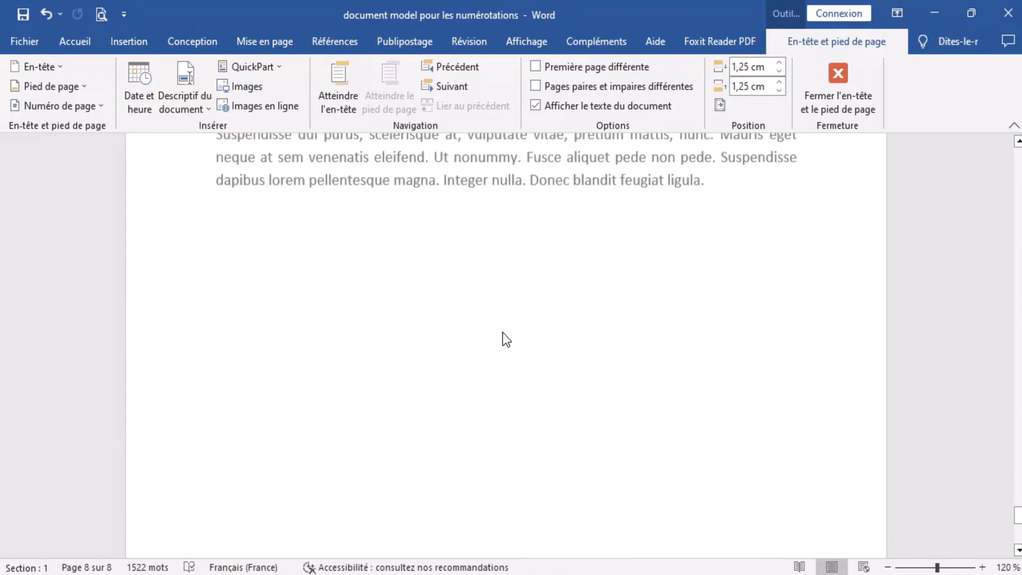
scroll(506, 338, up, 10)
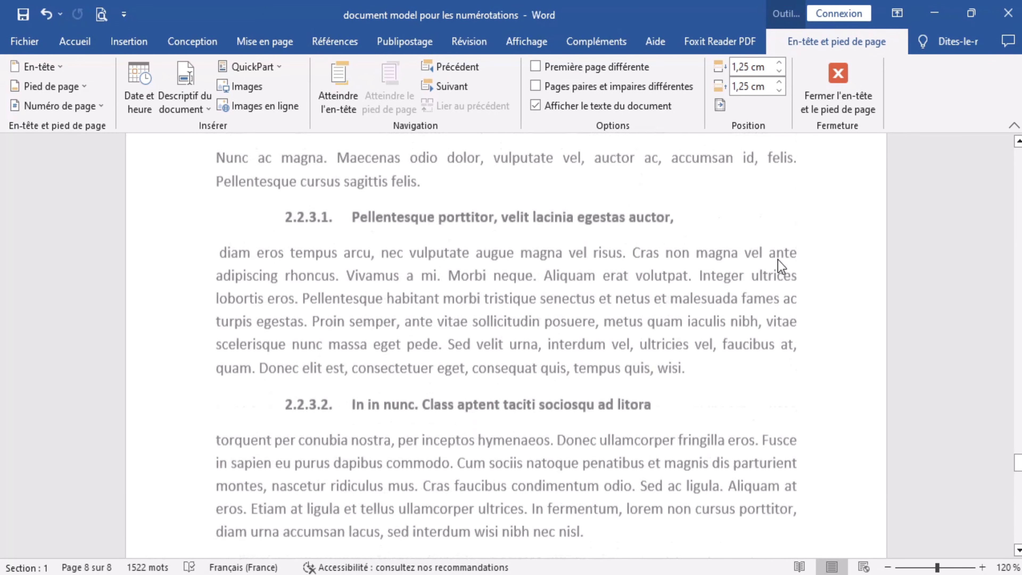
- Close header and footer editing and check the page number at the foot of the cover page
click(833, 87)
scroll(555, 341, up, 15)
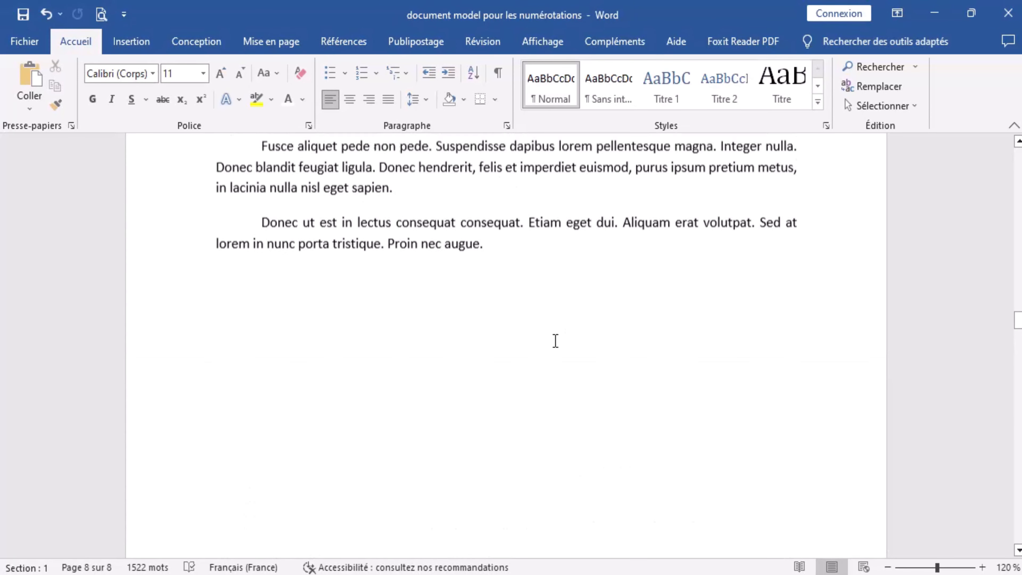
scroll(554, 340, up, 10)
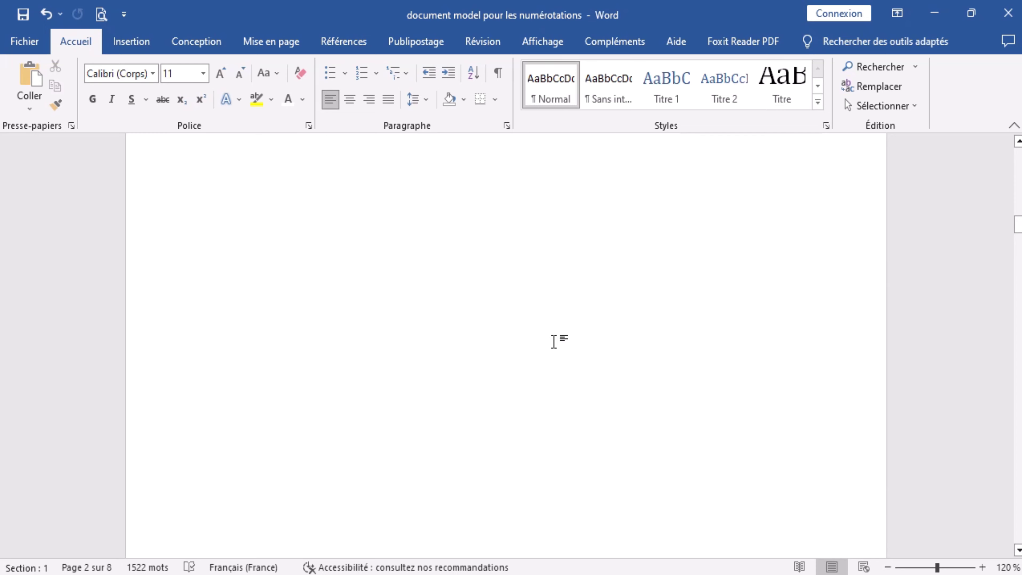
scroll(554, 341, up, 8)
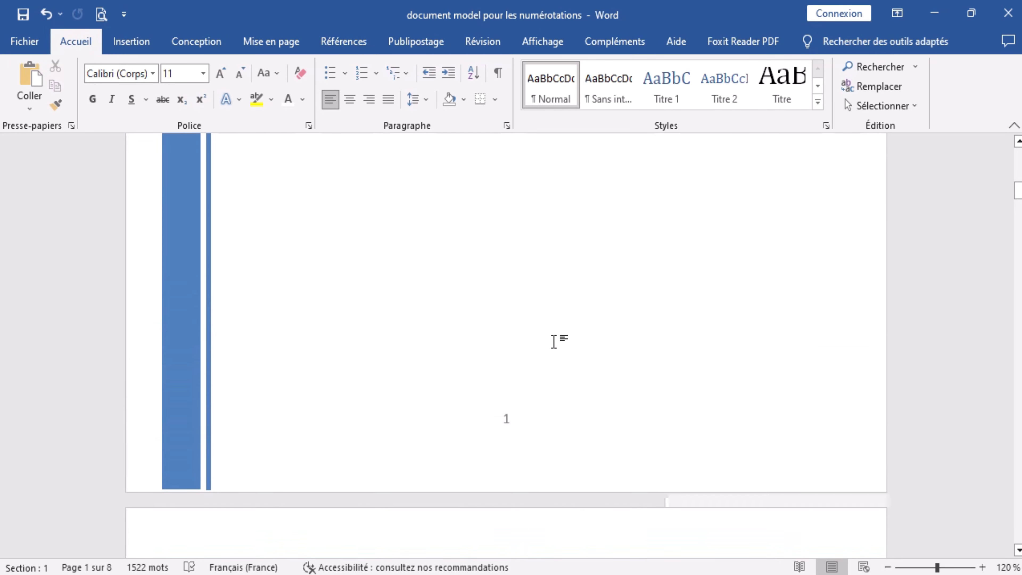
scroll(554, 341, up, 3)
scroll(554, 341, up, 6)
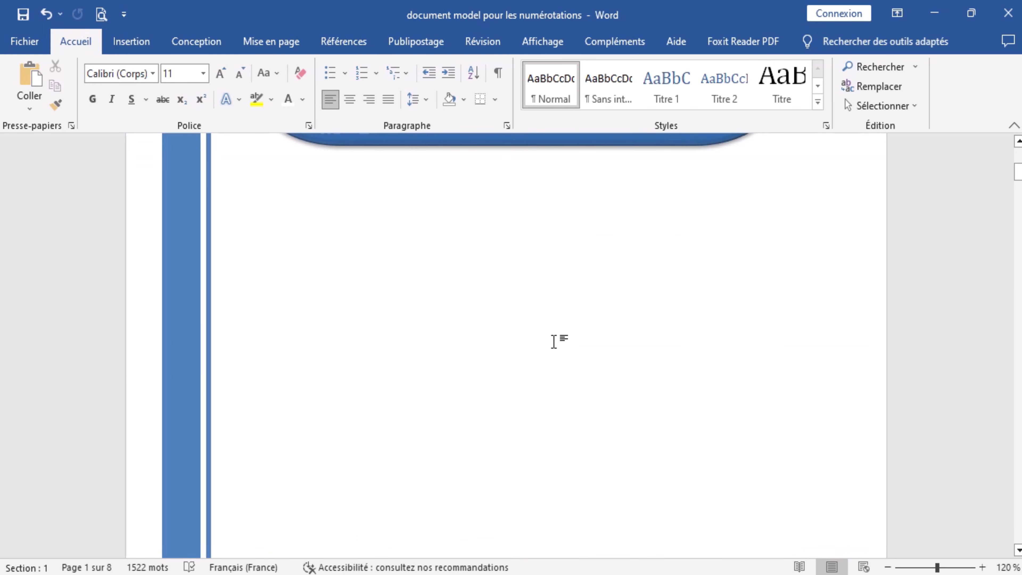
scroll(554, 341, up, 2)
scroll(554, 341, down, 8)
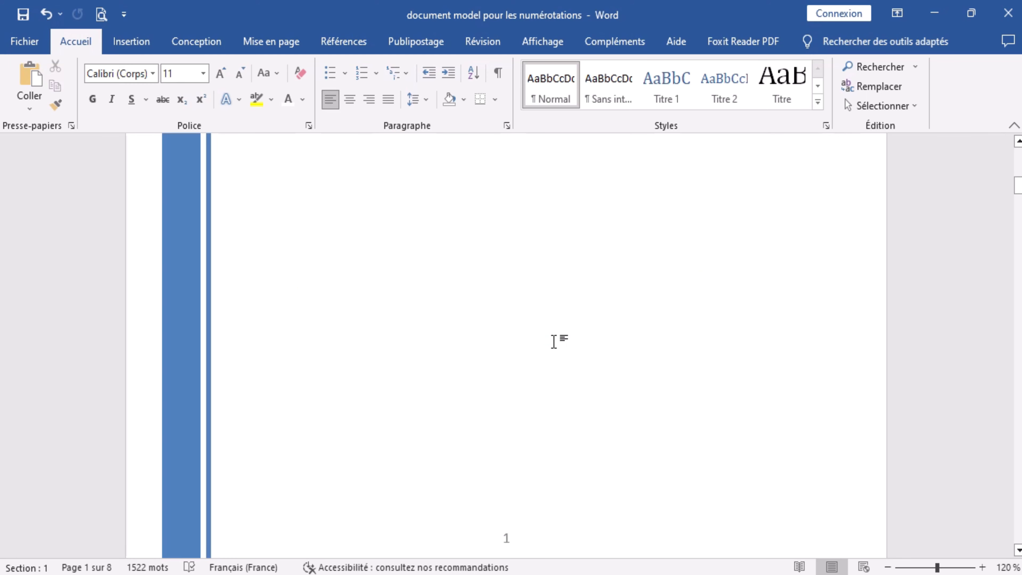
scroll(554, 343, down, 7)
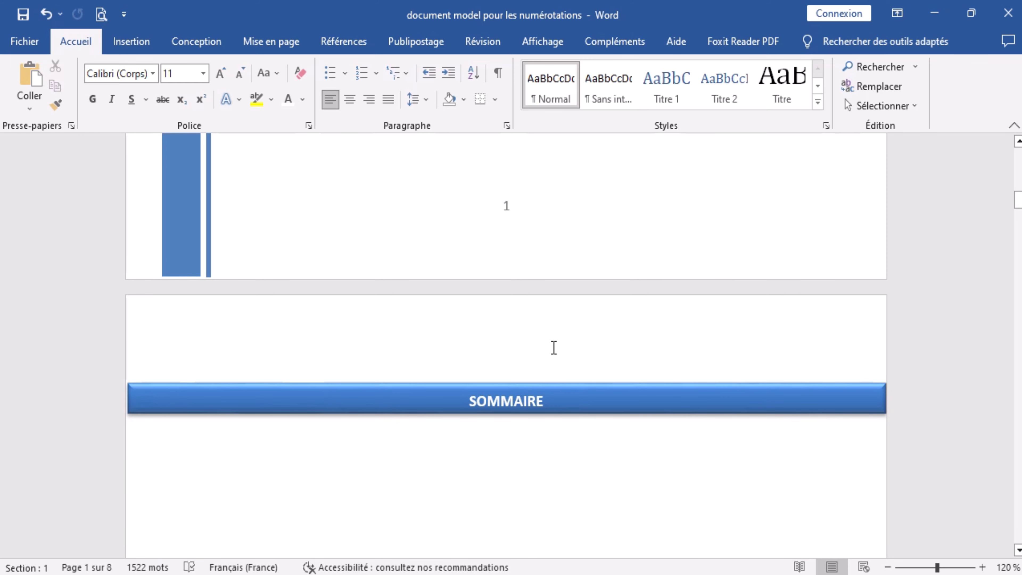
scroll(554, 347, up, 7)
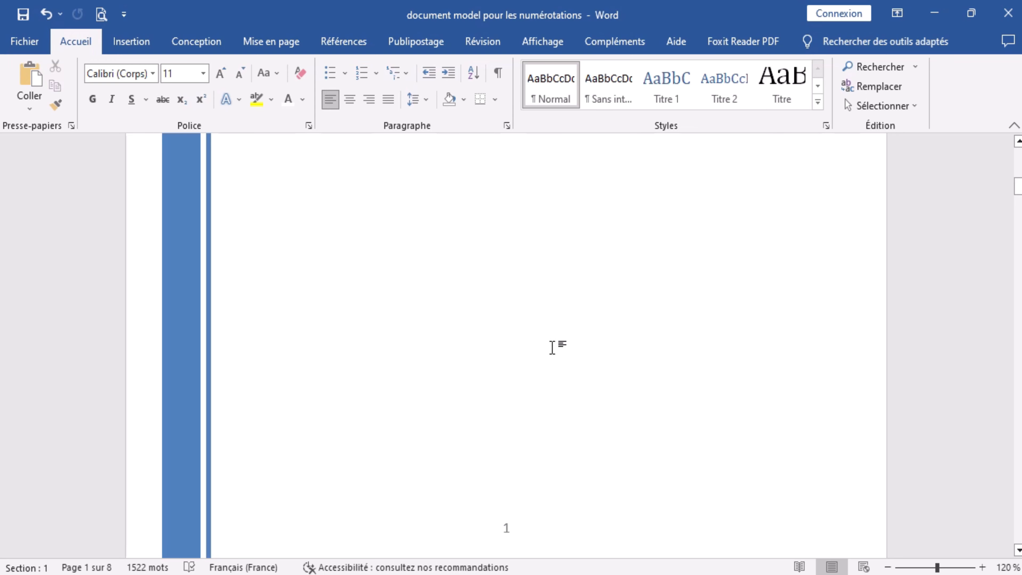
scroll(553, 347, down, 4)
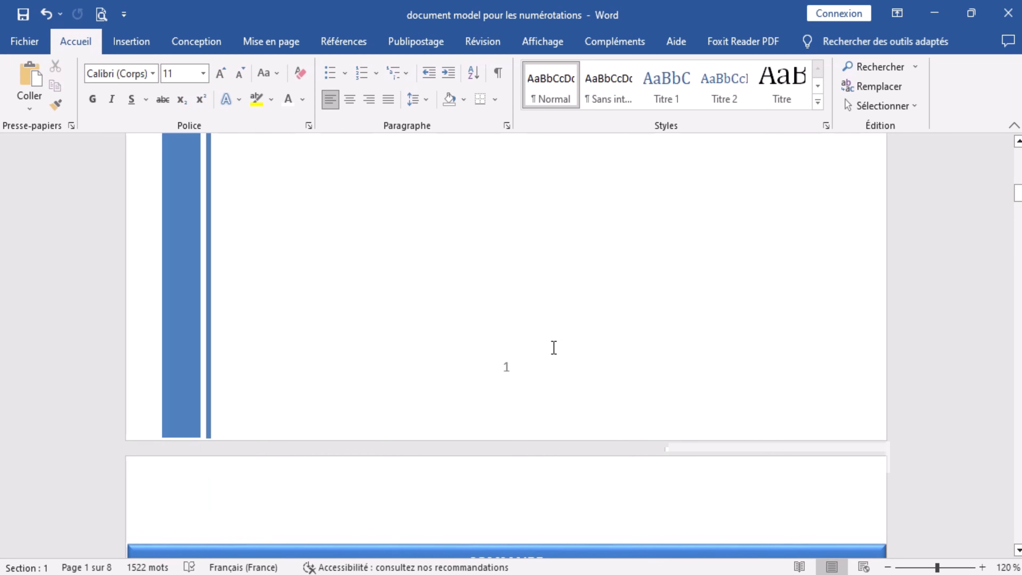
scroll(488, 382, up, 15)
scroll(489, 382, up, 5)
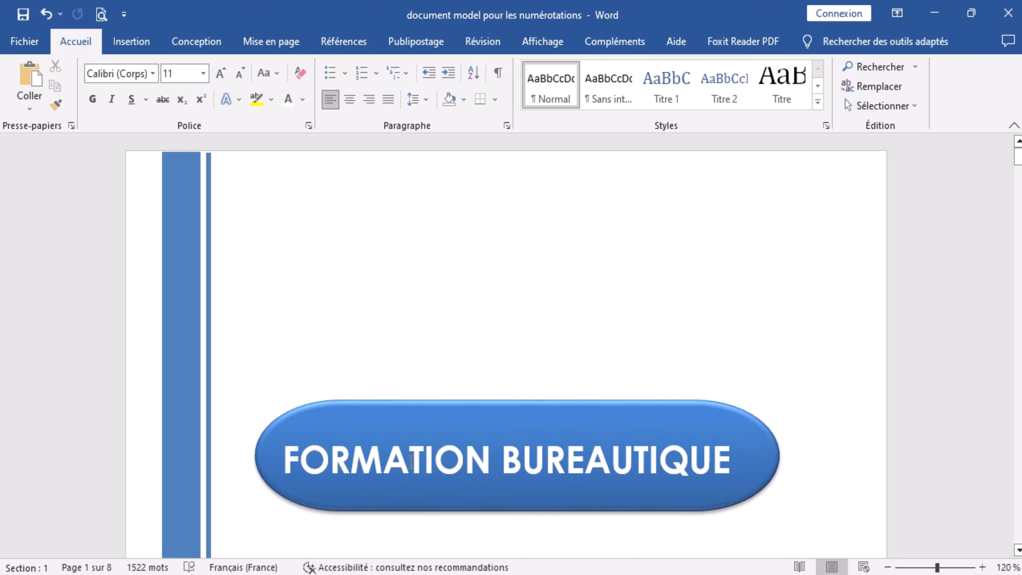
- Examine the page numbering from the SOMMAIRE page through the introductory pages to the first numbered chapter
scroll(443, 496, down, 20)
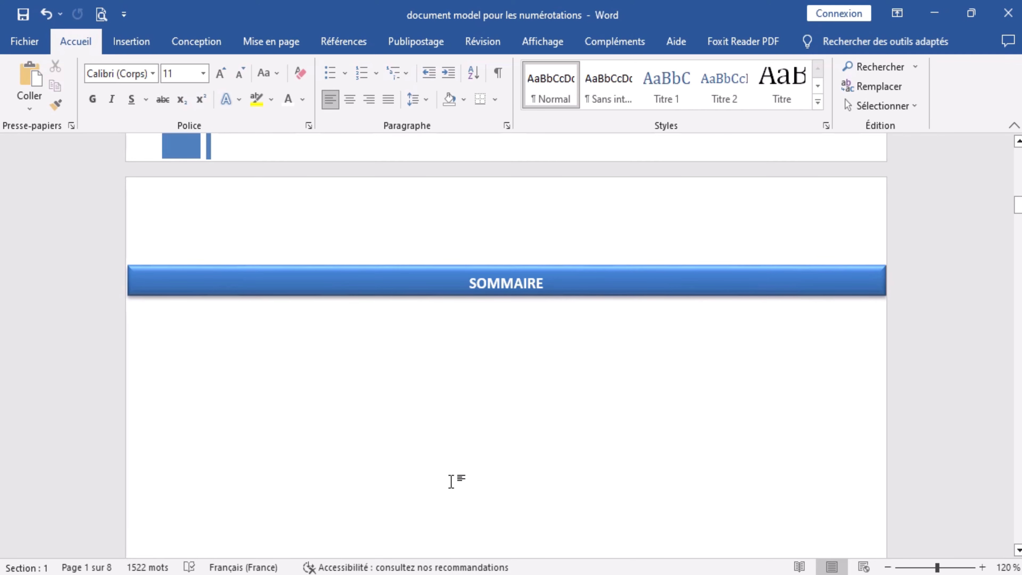
scroll(453, 467, down, 10)
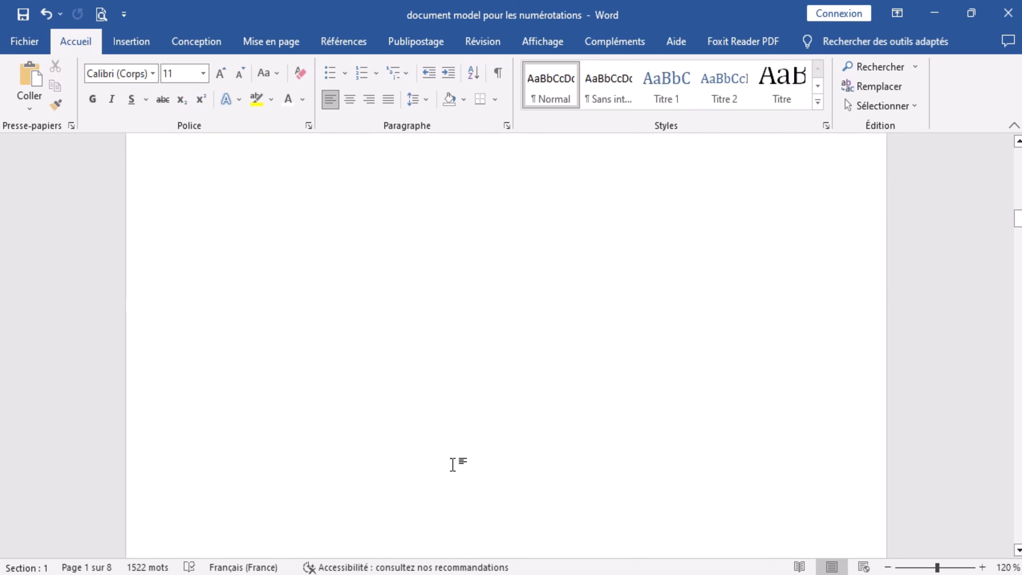
scroll(455, 463, down, 15)
scroll(484, 395, down, 20)
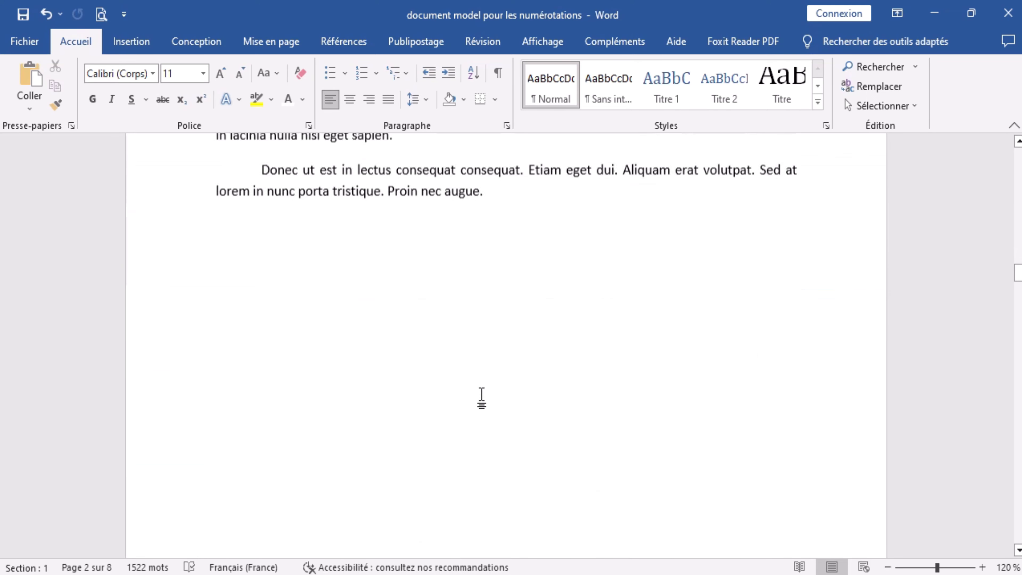
scroll(482, 396, up, 5)
scroll(483, 396, down, 15)
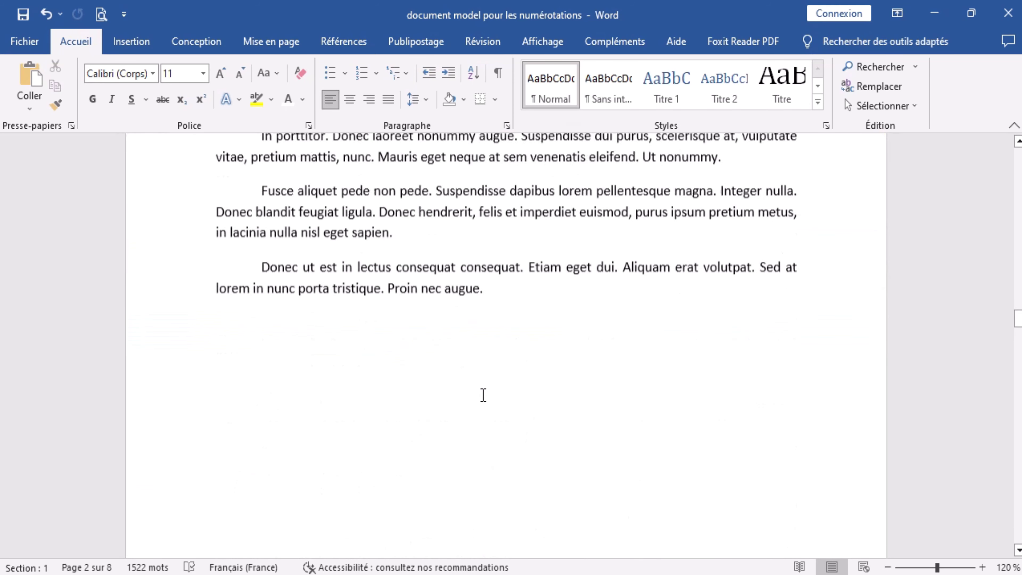
click(483, 394)
scroll(483, 395, down, 4)
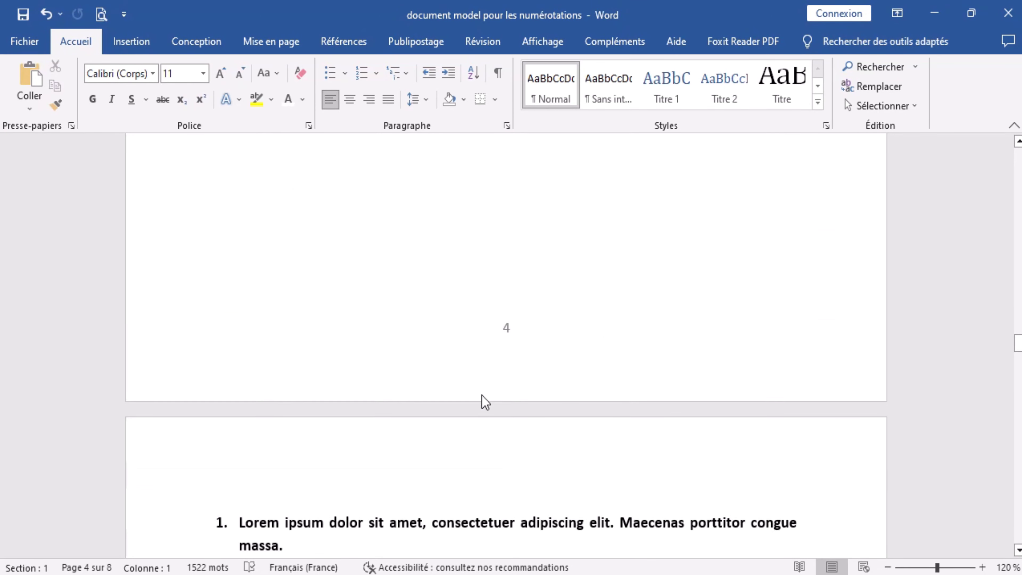
scroll(483, 395, up, 4)
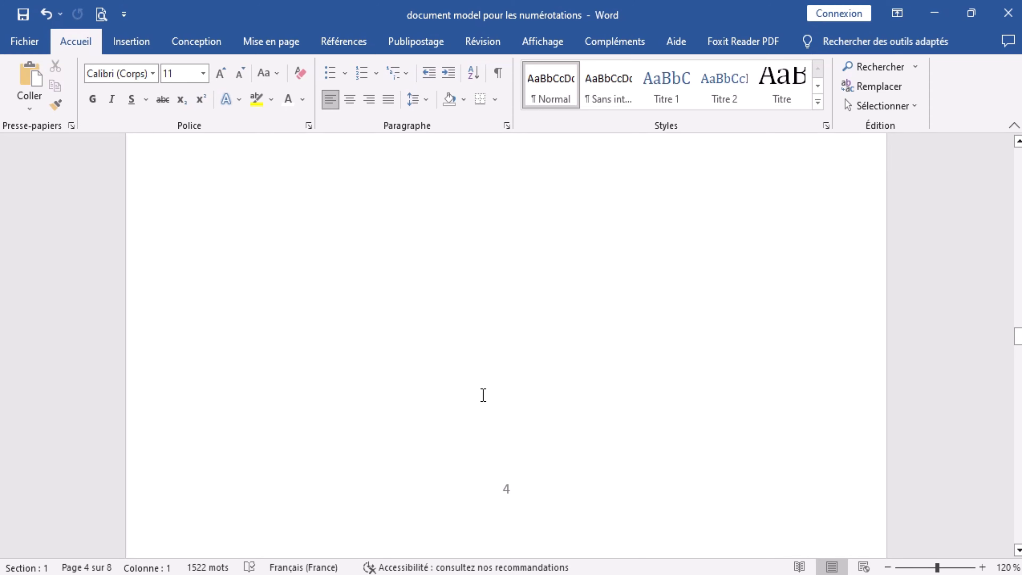
scroll(483, 395, down, 10)
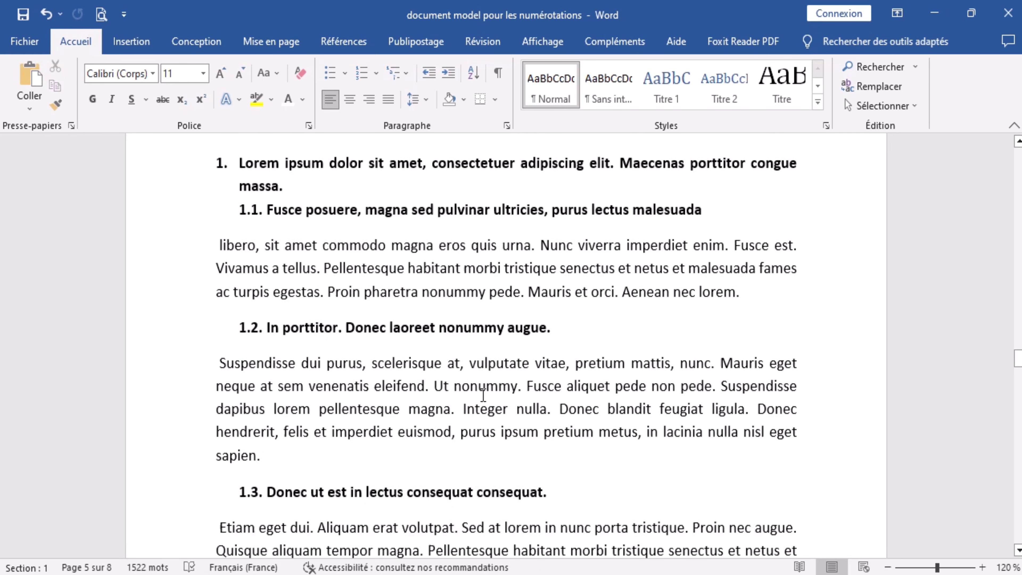
scroll(483, 395, down, 5)
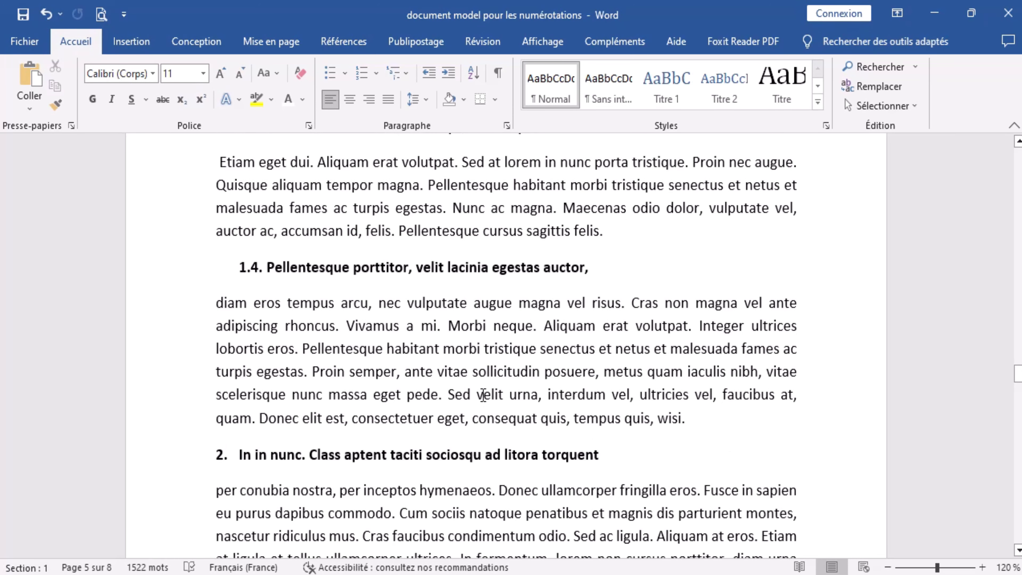
scroll(481, 398, up, 2)
- Undo the last change and review the cover page down to the start of the SOMMAIRE page
key(ctrl+z)
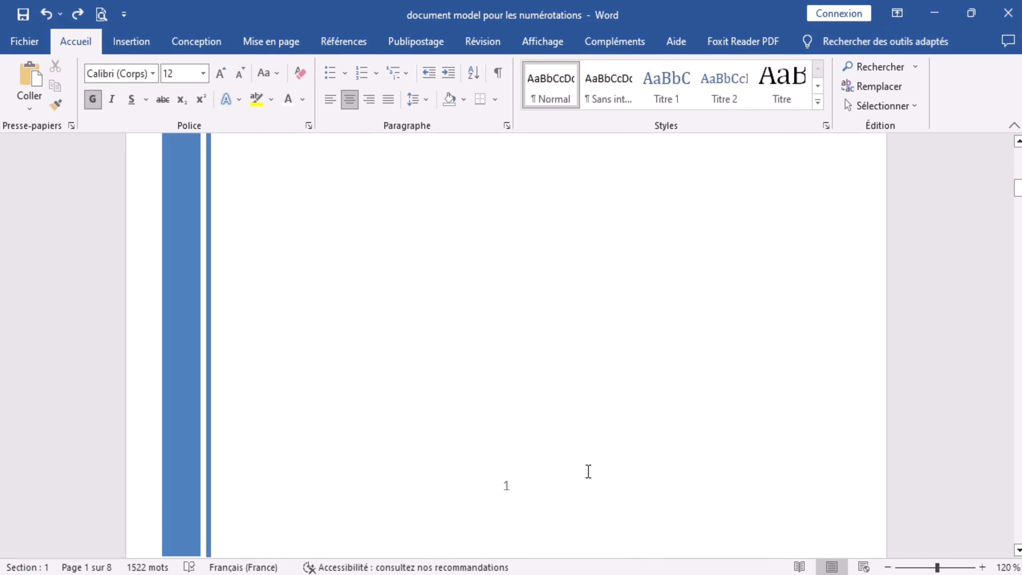
scroll(540, 363, up, 6)
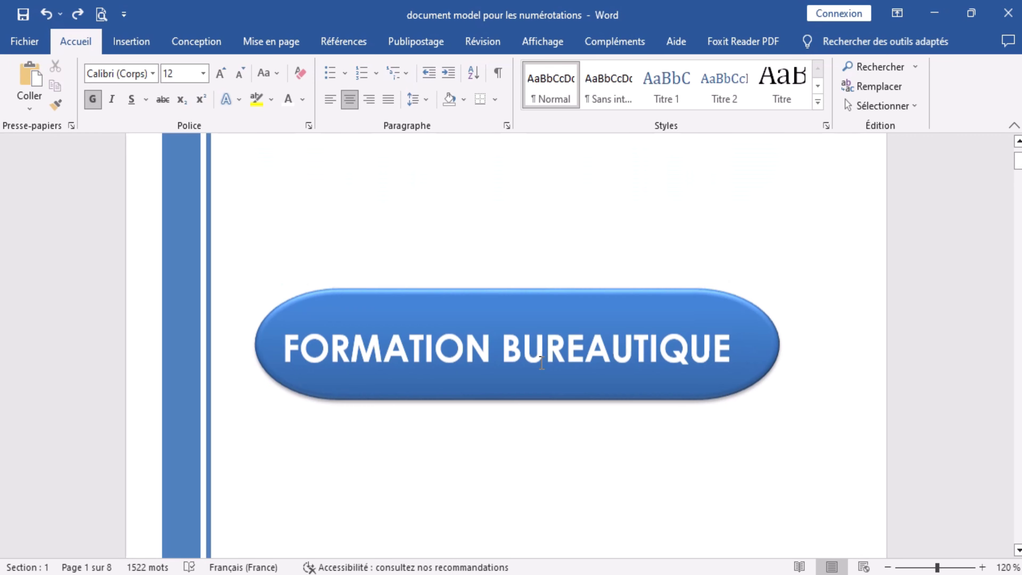
scroll(541, 362, up, 2)
scroll(540, 363, down, 8)
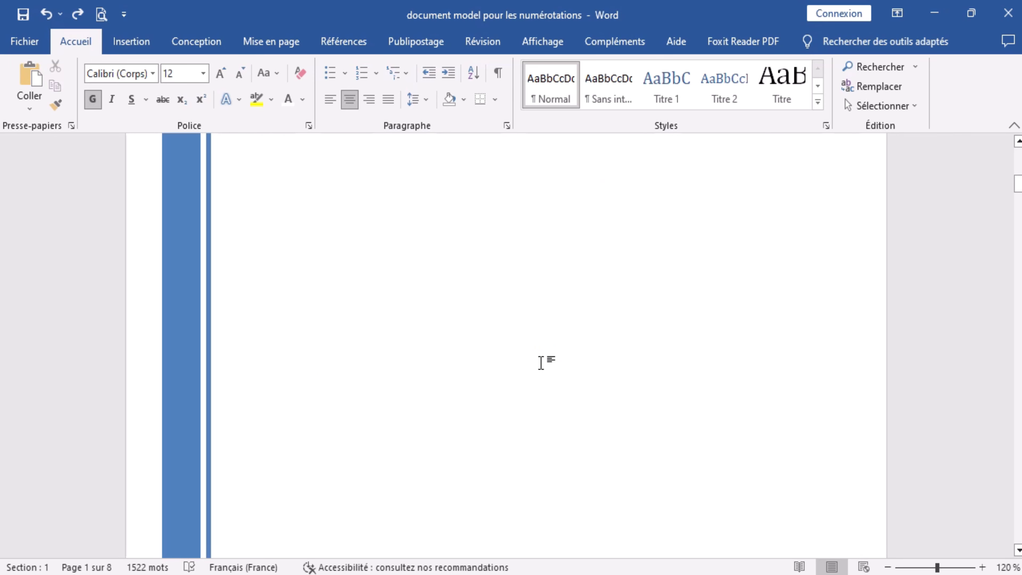
scroll(540, 363, down, 4)
scroll(541, 365, down, 2)
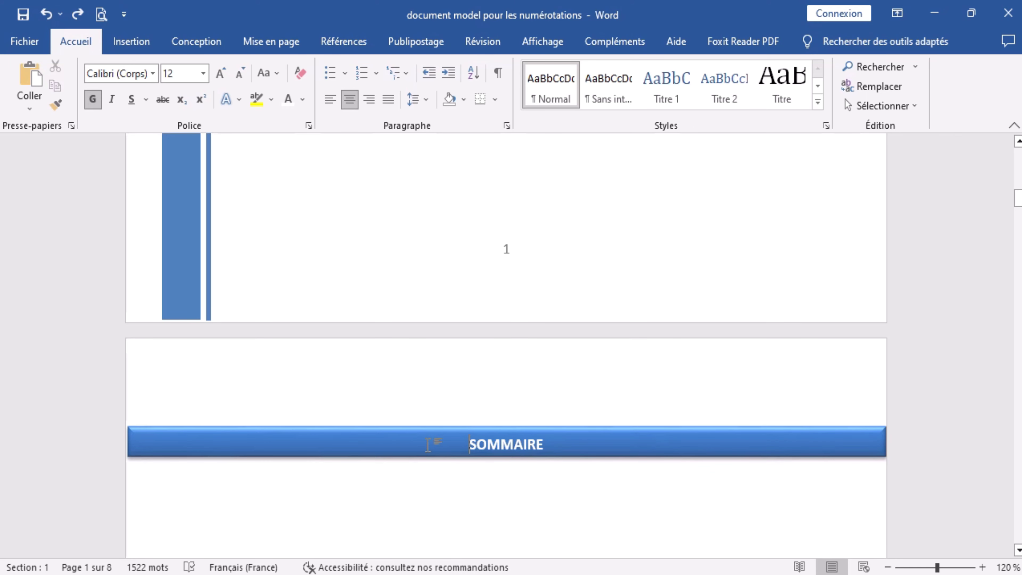
- Insert a Page suivante section break directly before the SOMMAIRE title
click(468, 445)
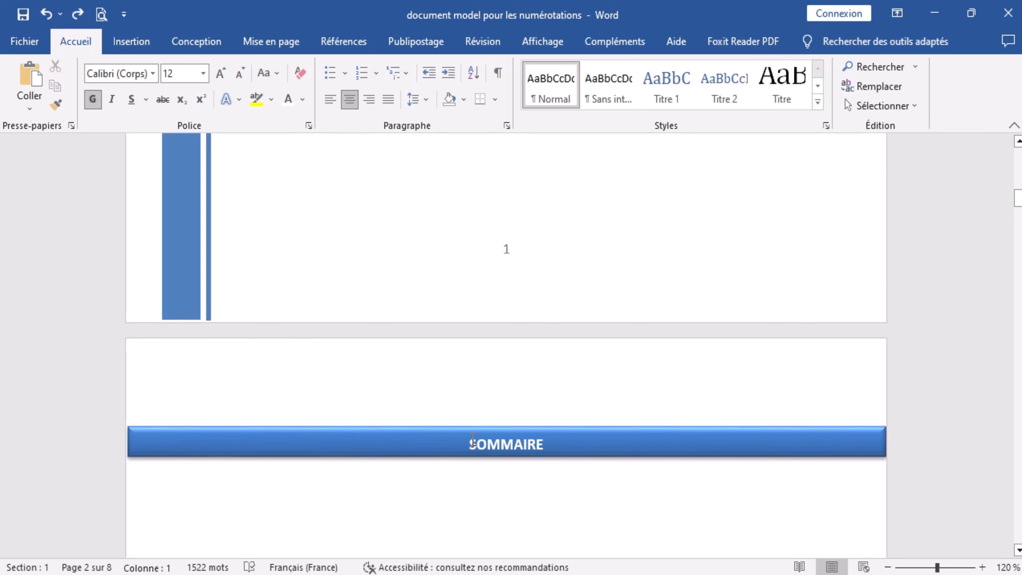
click(282, 52)
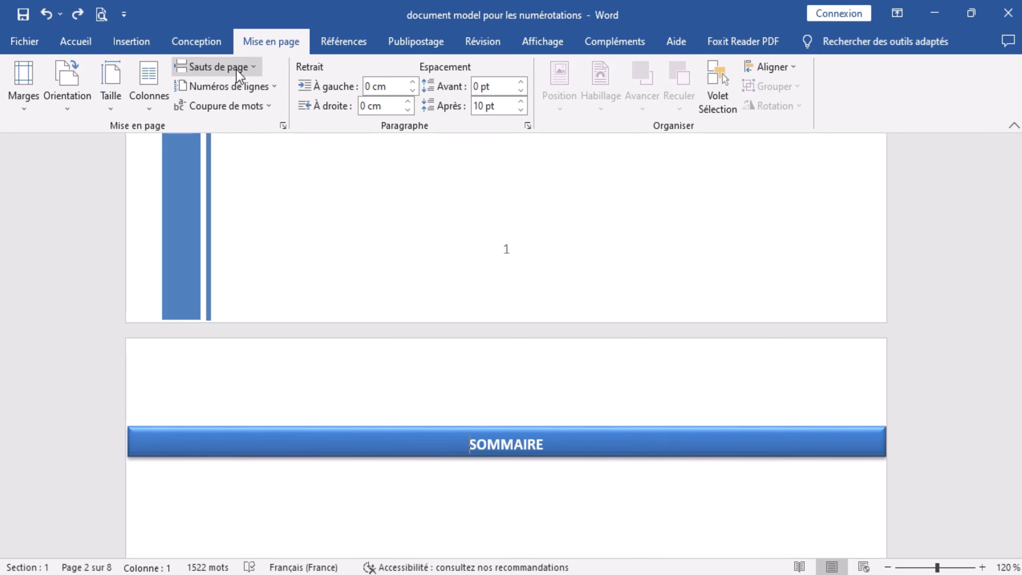
click(254, 66)
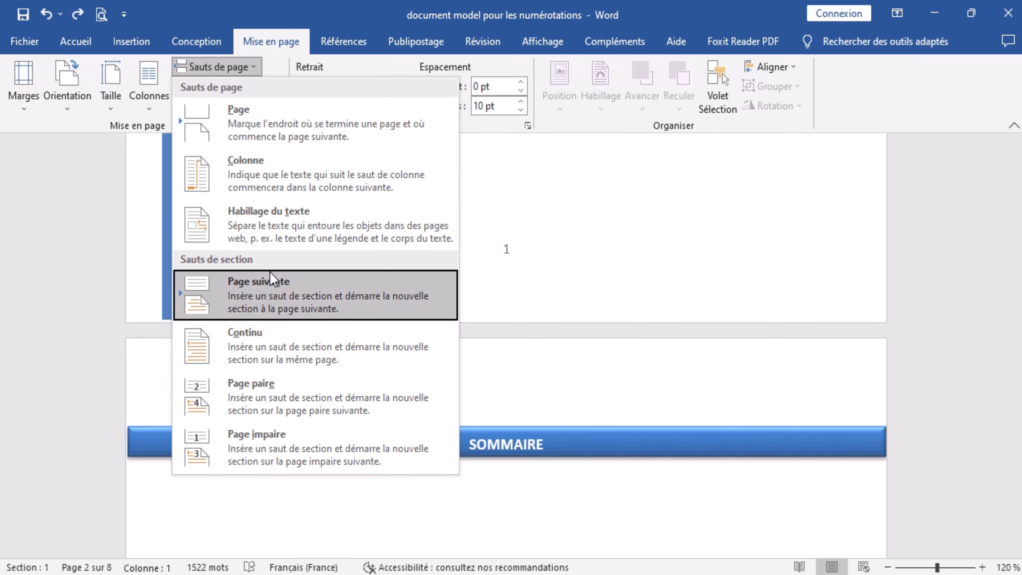
click(267, 294)
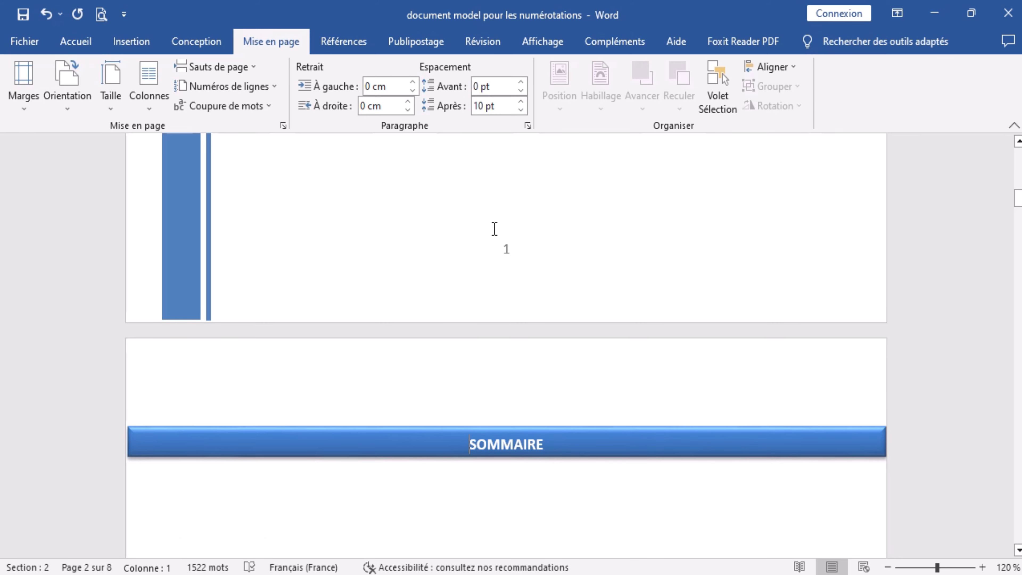
- Examine the section and page numbers from the cover page through the SOMMAIRE, DEDICACE and REMERCIEMENTS pages
scroll(466, 269, up, 5)
scroll(468, 301, up, 1)
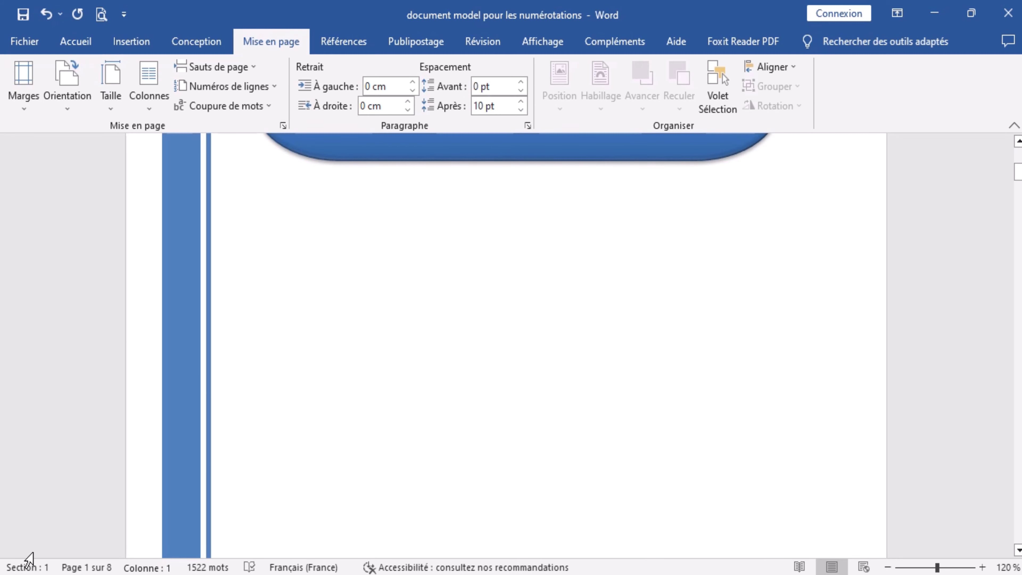
scroll(475, 354, down, 5)
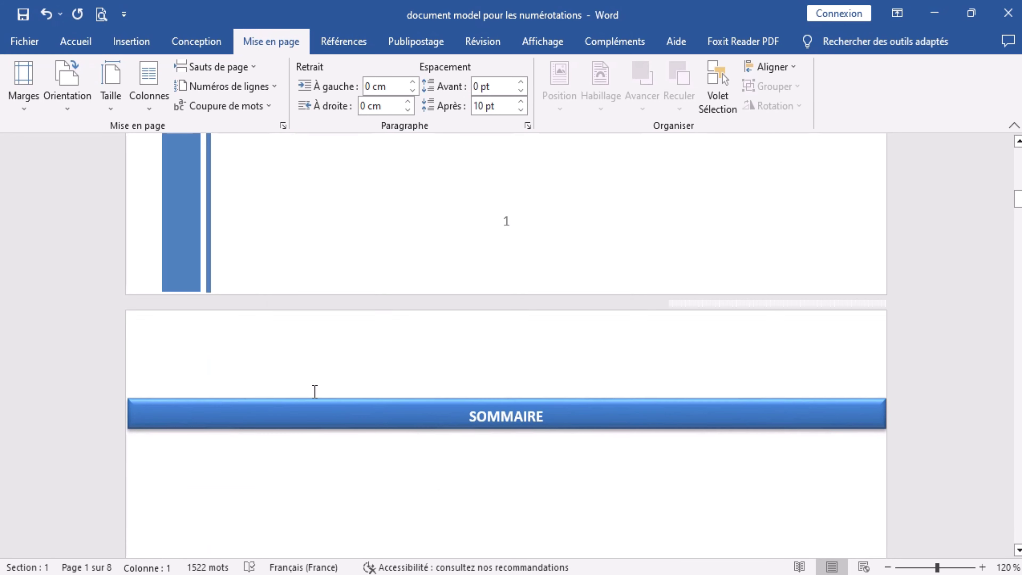
scroll(388, 434, down, 6)
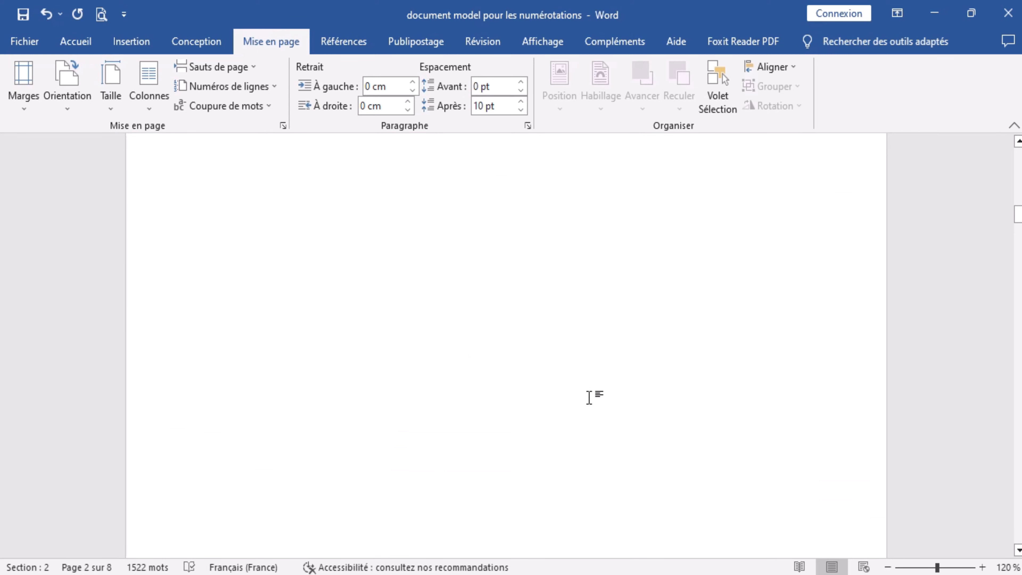
scroll(589, 397, up, 3)
scroll(588, 397, down, 3)
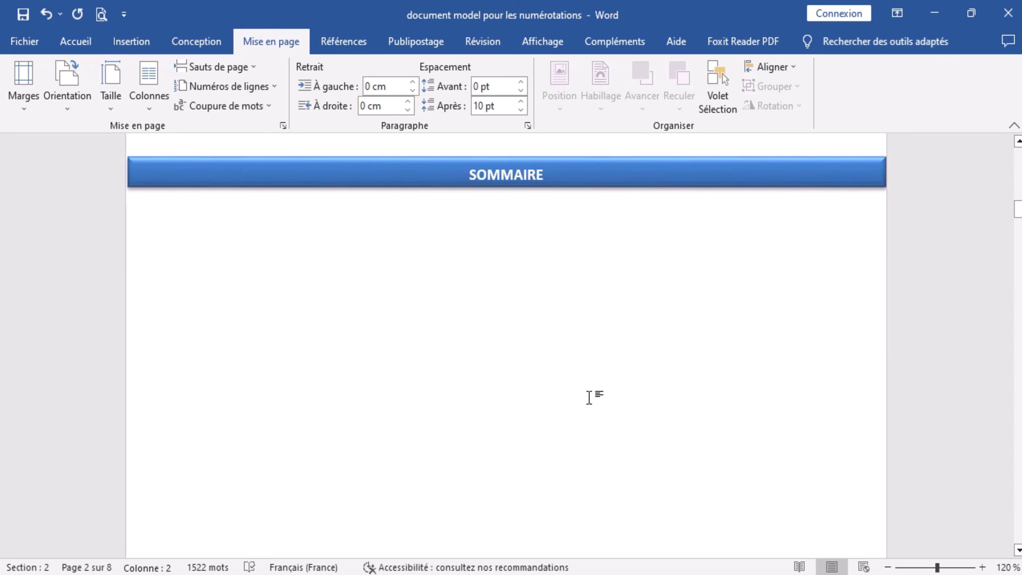
scroll(588, 397, down, 2)
scroll(589, 395, down, 20)
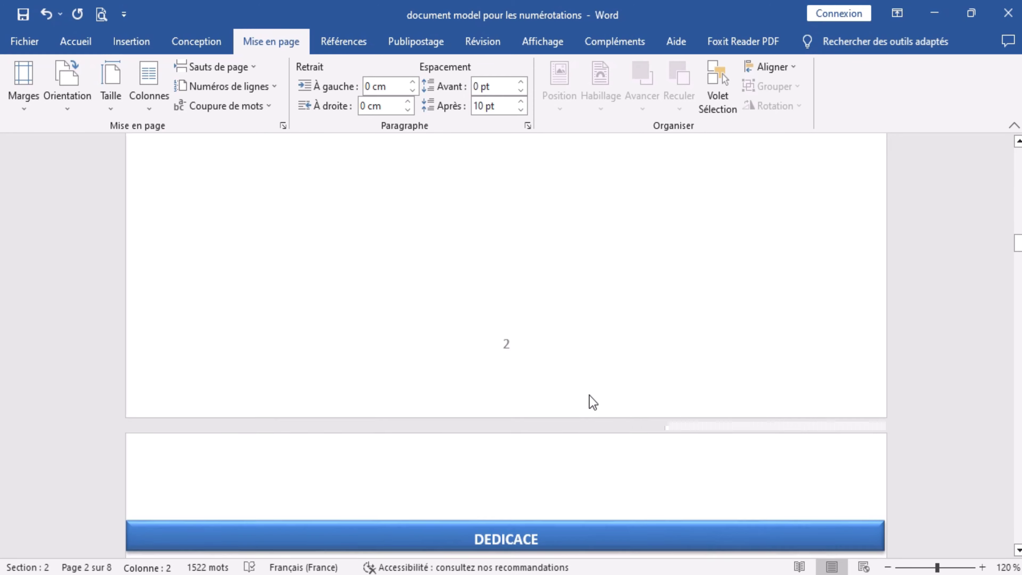
scroll(590, 394, down, 5)
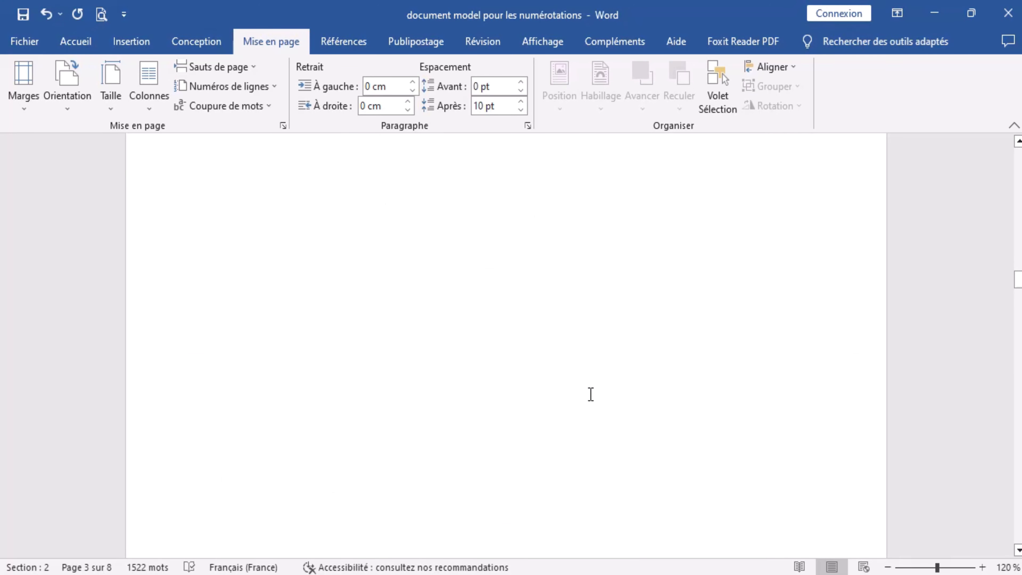
scroll(593, 399, down, 12)
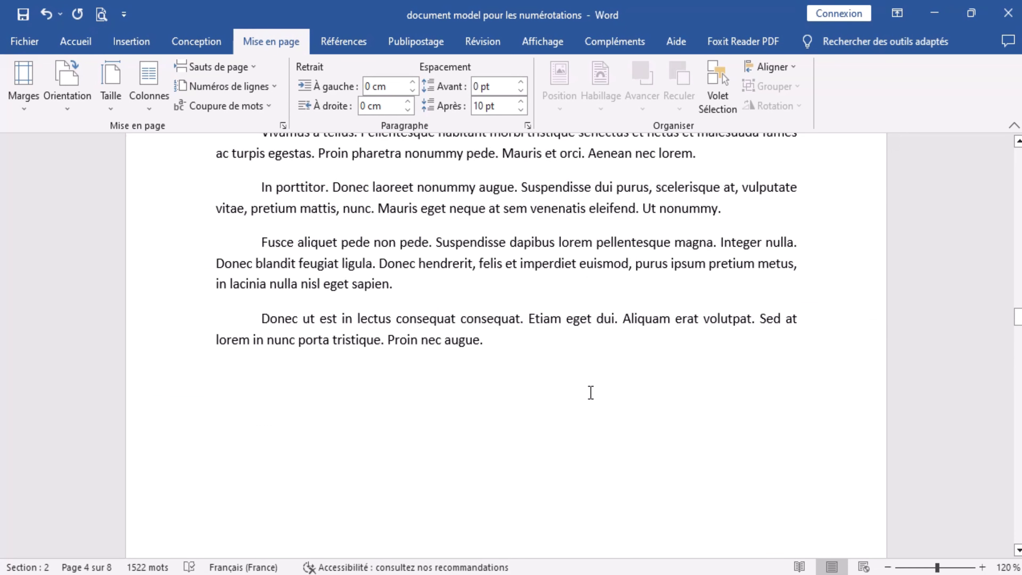
scroll(590, 392, down, 10)
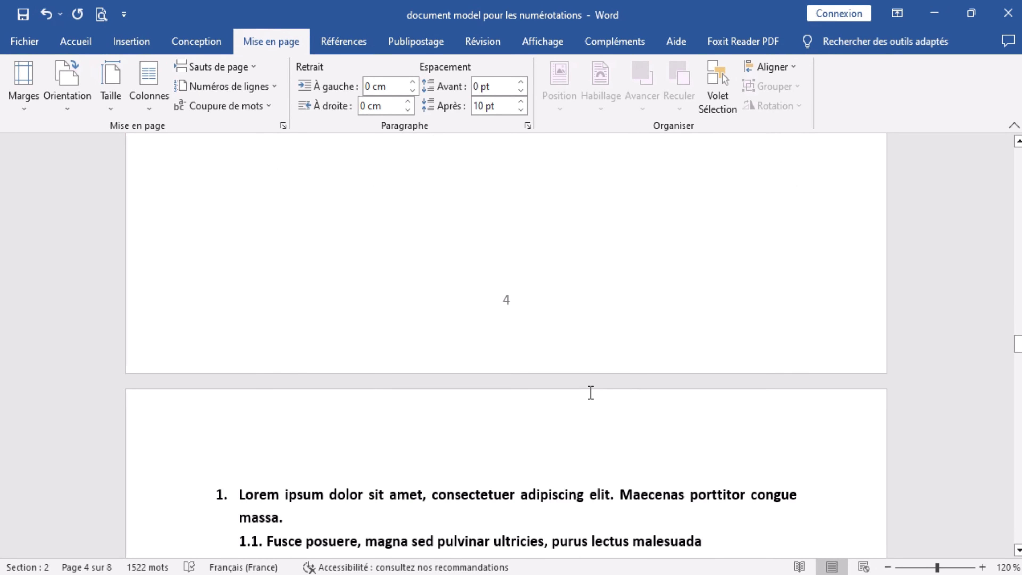
scroll(590, 393, up, 5)
scroll(590, 391, up, 5)
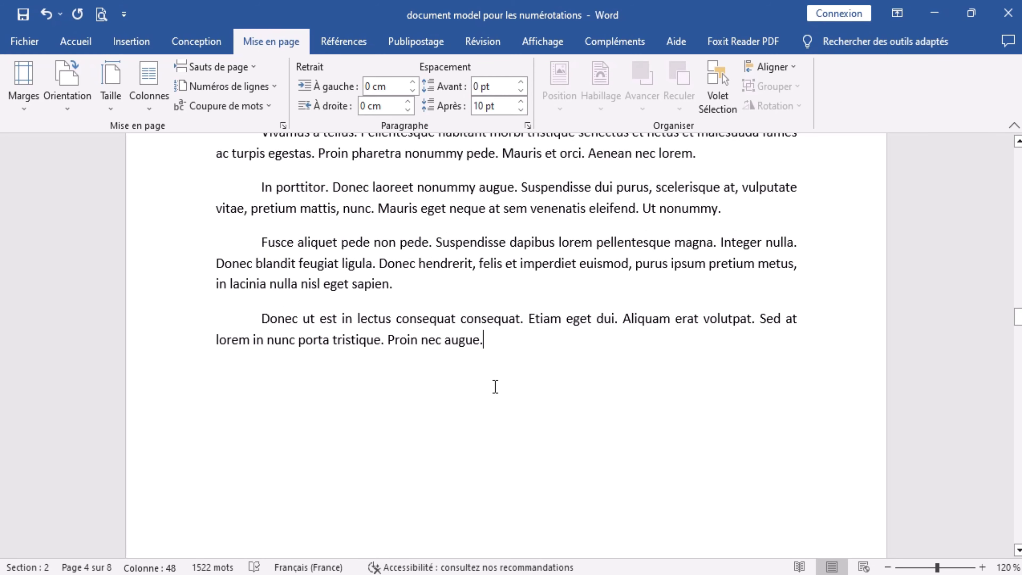
scroll(495, 387, up, 8)
scroll(507, 189, down, 4)
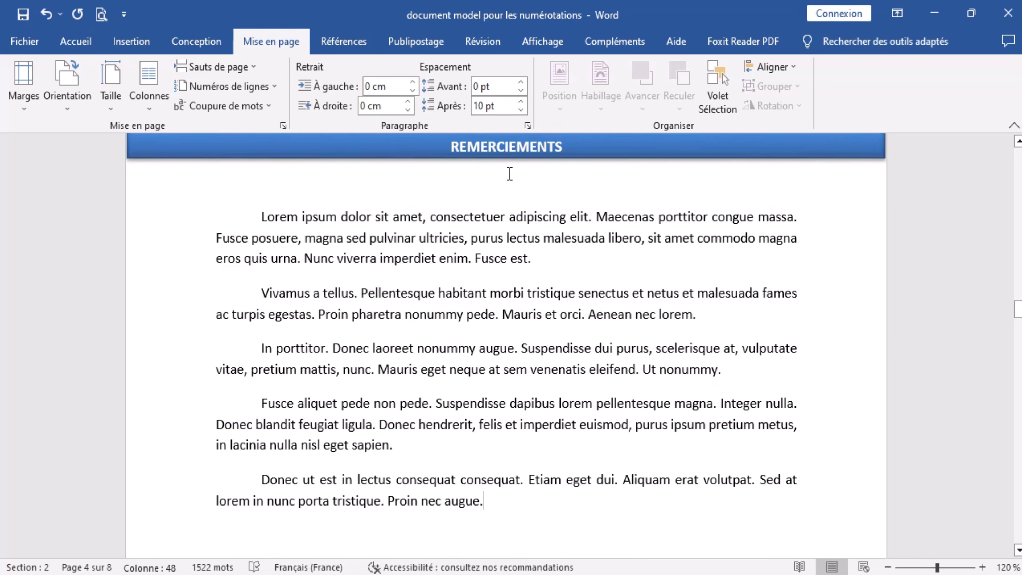
- Insert a Page suivante section break directly before the first numbered chapter heading, after the REMERCIEMENTS page
scroll(467, 401, down, 15)
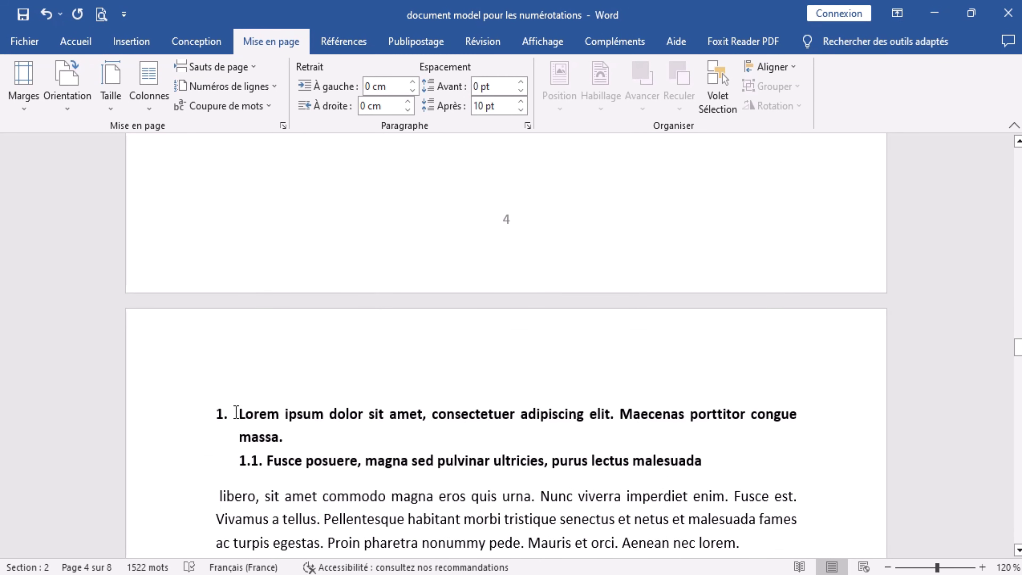
click(238, 414)
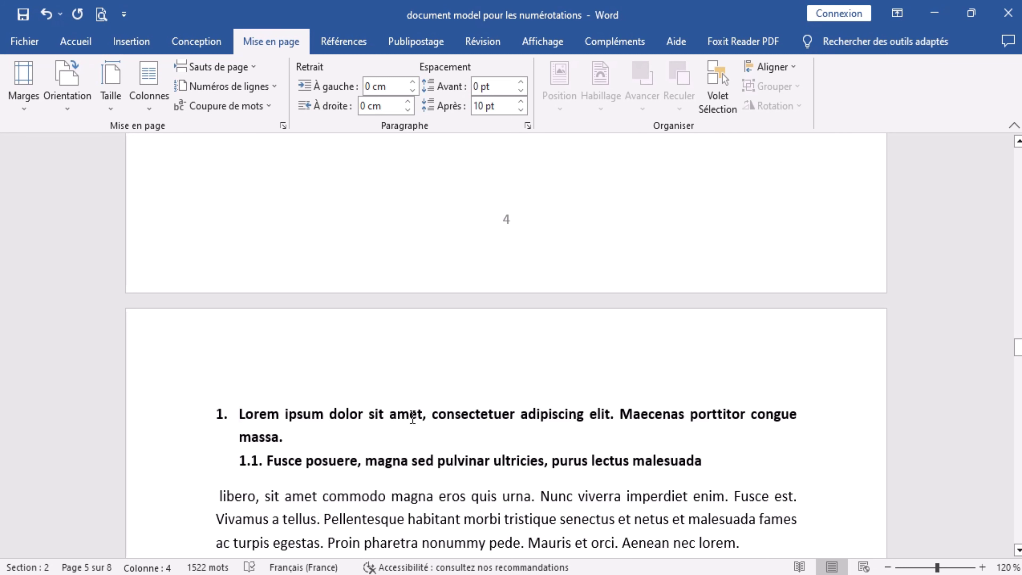
click(255, 67)
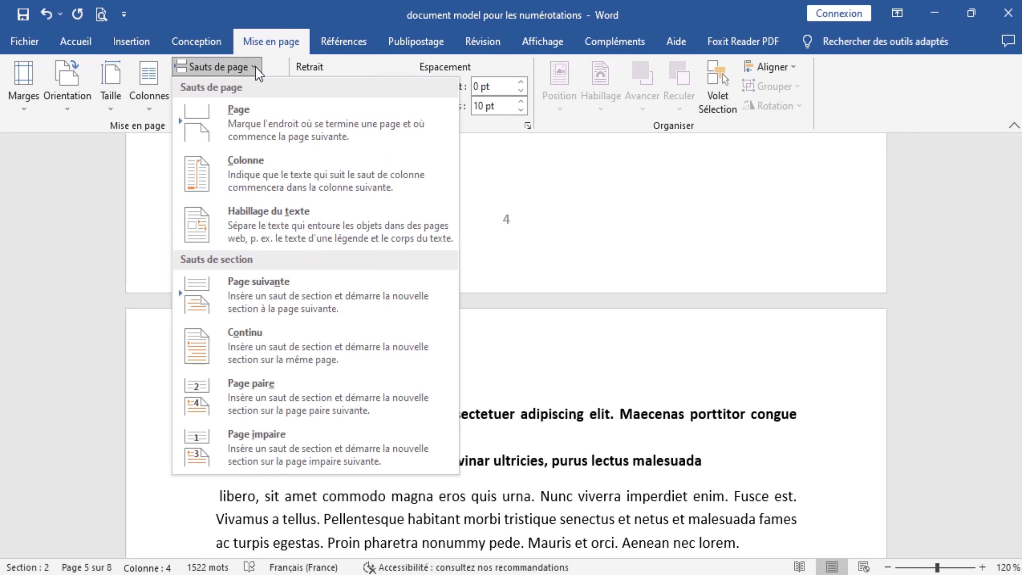
click(258, 287)
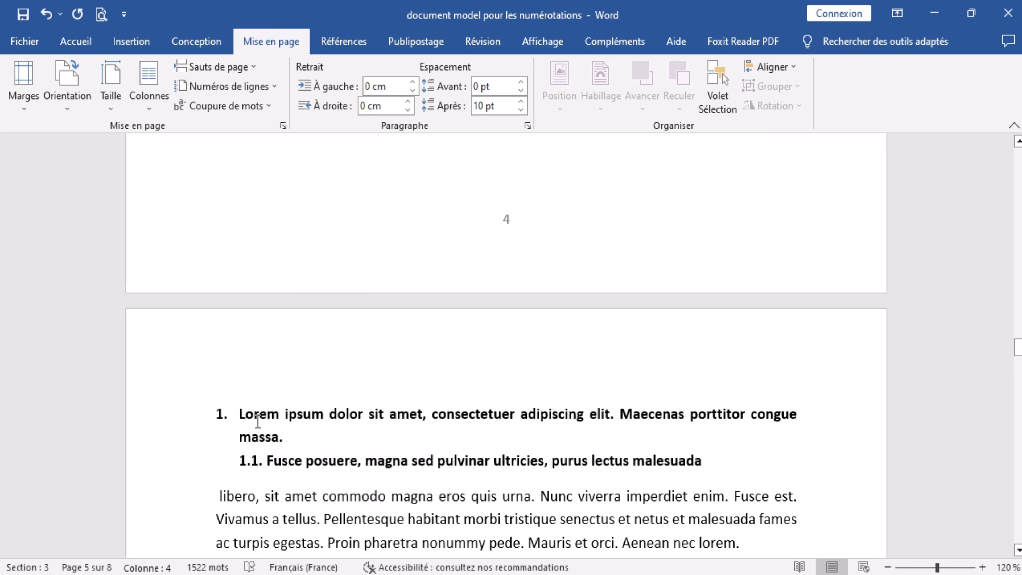
- Review the section and footer page numbers of the introductory pages between SOMMAIRE and REMERCIEMENTS
scroll(596, 434, up, 8)
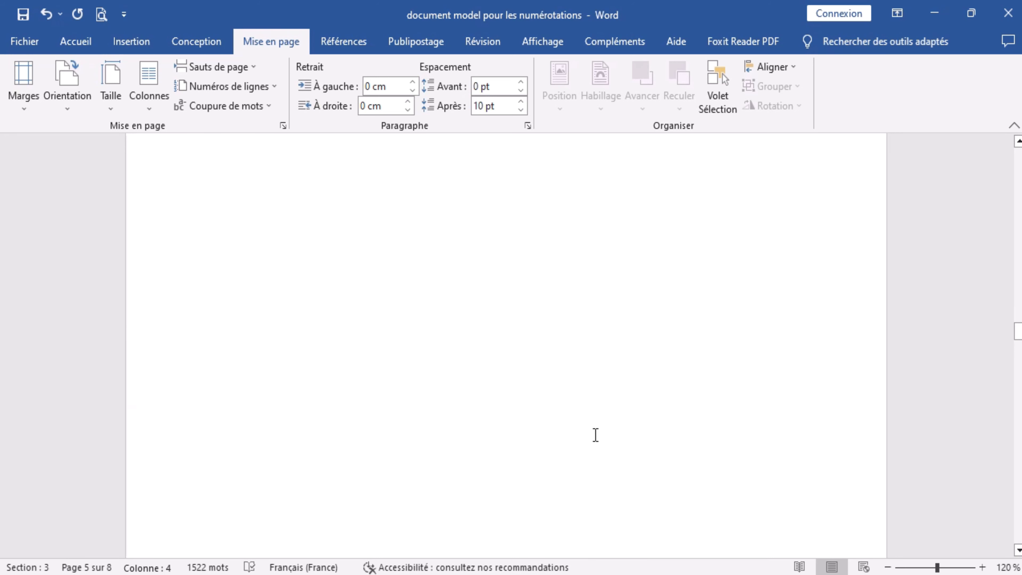
click(478, 403)
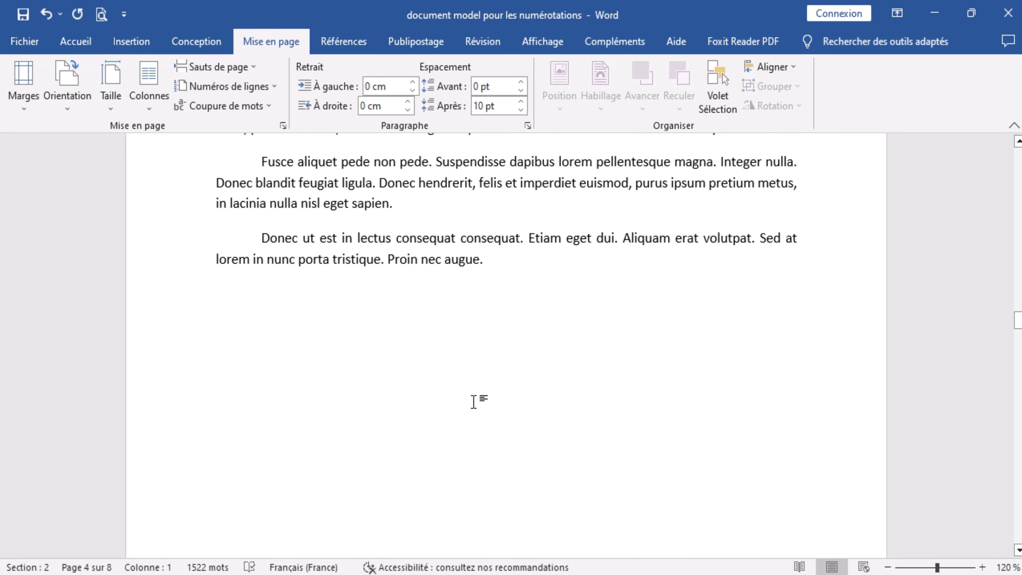
scroll(473, 401, up, 15)
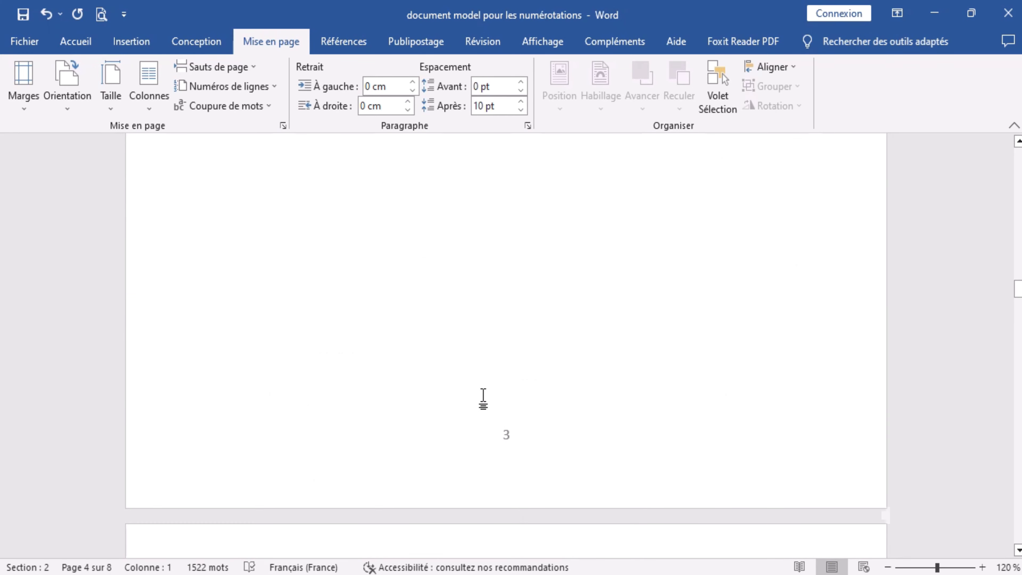
scroll(483, 399, up, 15)
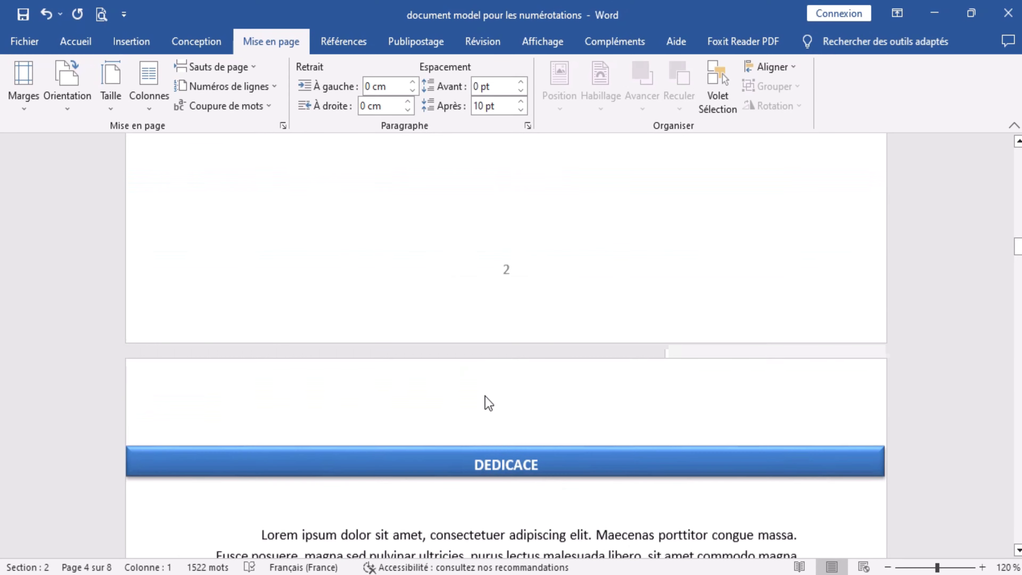
scroll(488, 400, down, 20)
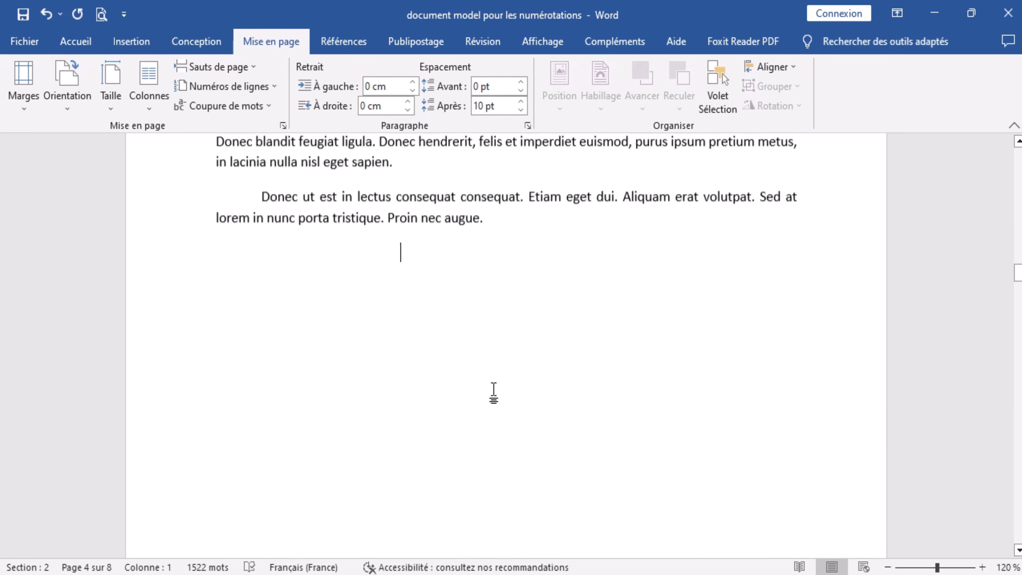
scroll(493, 393, up, 12)
scroll(494, 391, down, 18)
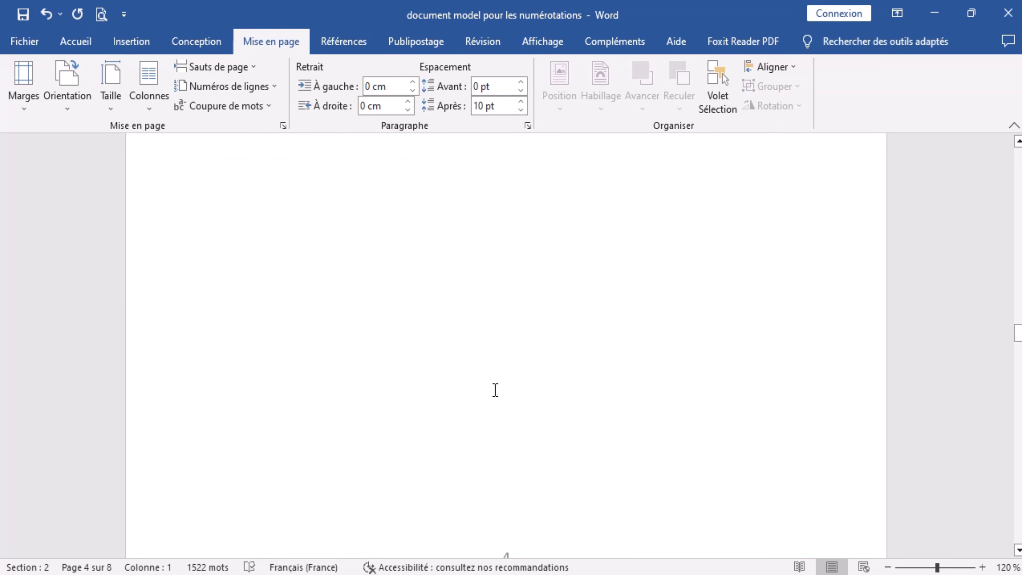
- Examine the section and page numbers of the numbered chapters, going back up to the foot of the cover page
scroll(494, 389, down, 20)
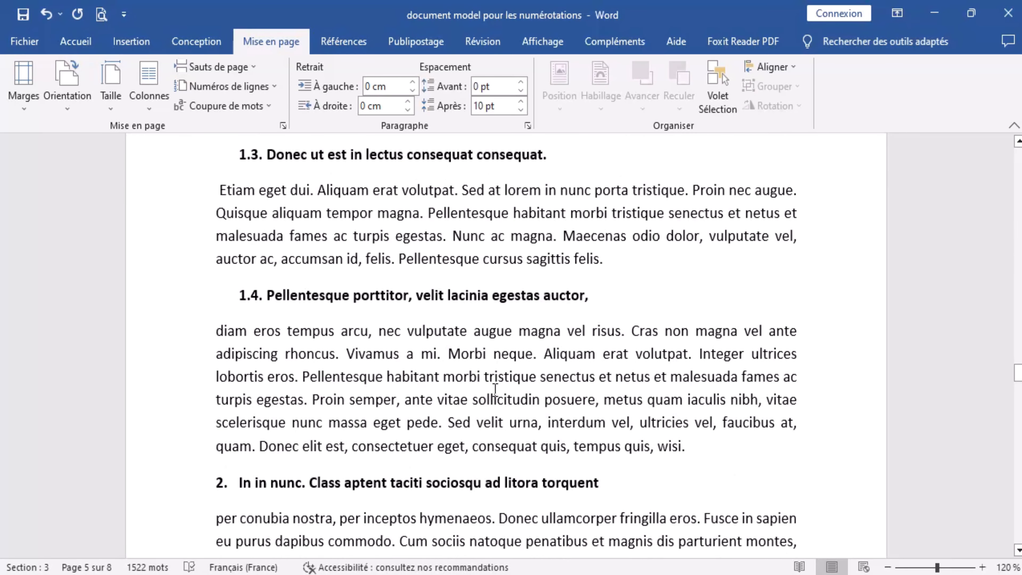
scroll(495, 389, down, 20)
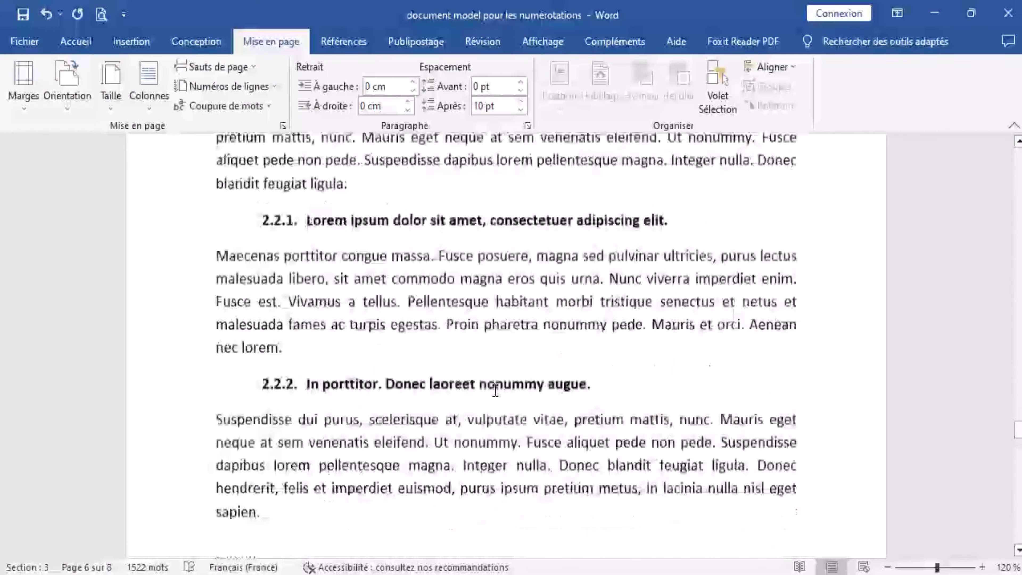
scroll(495, 389, down, 15)
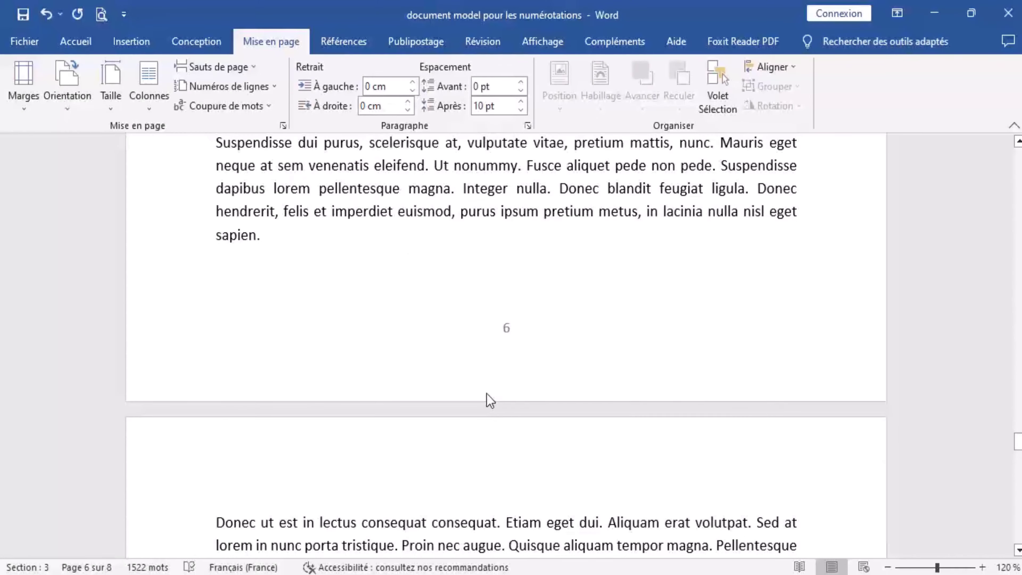
scroll(488, 400, down, 10)
scroll(542, 407, up, 20)
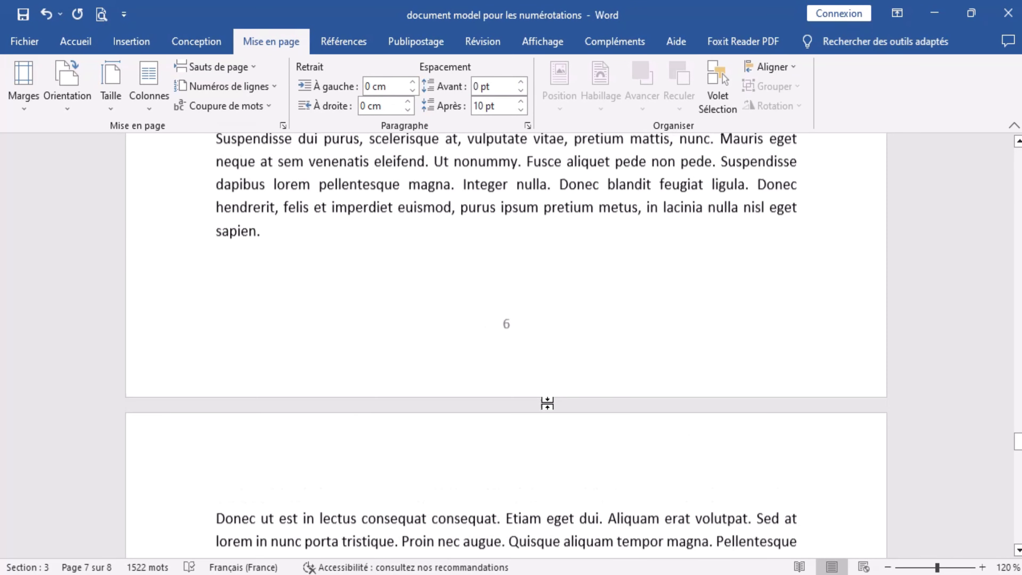
scroll(550, 402, up, 20)
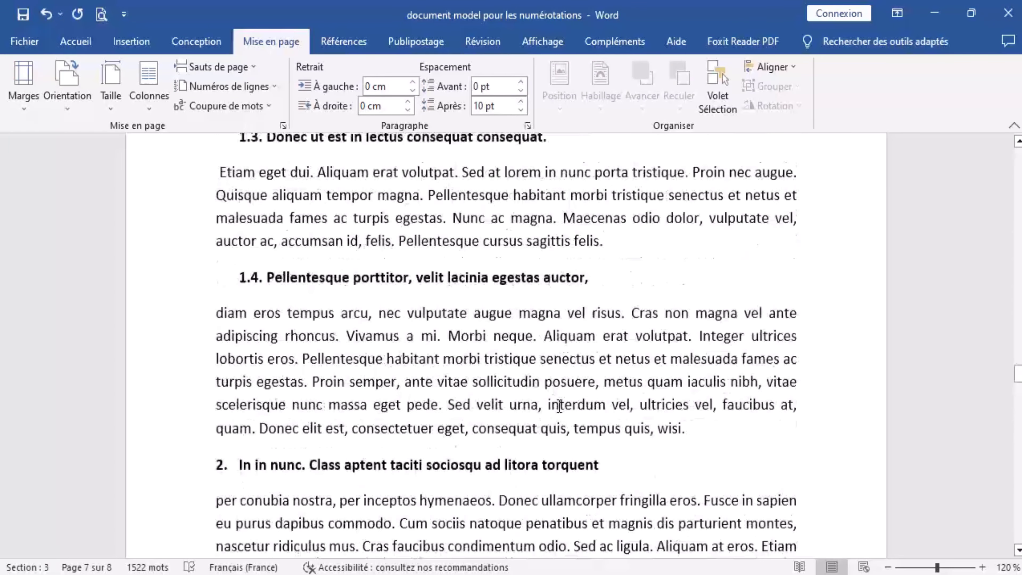
scroll(559, 405, up, 20)
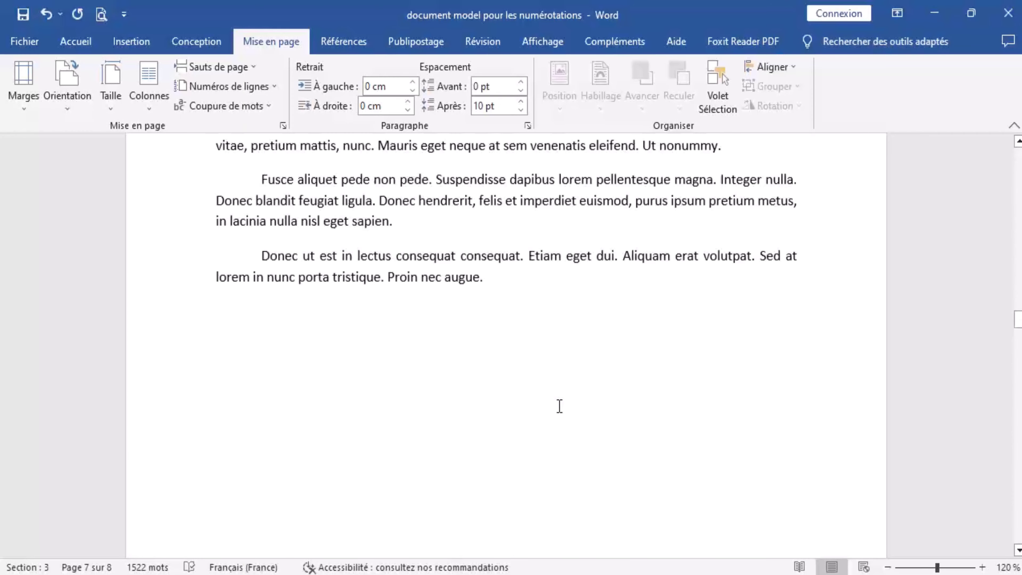
scroll(557, 405, up, 20)
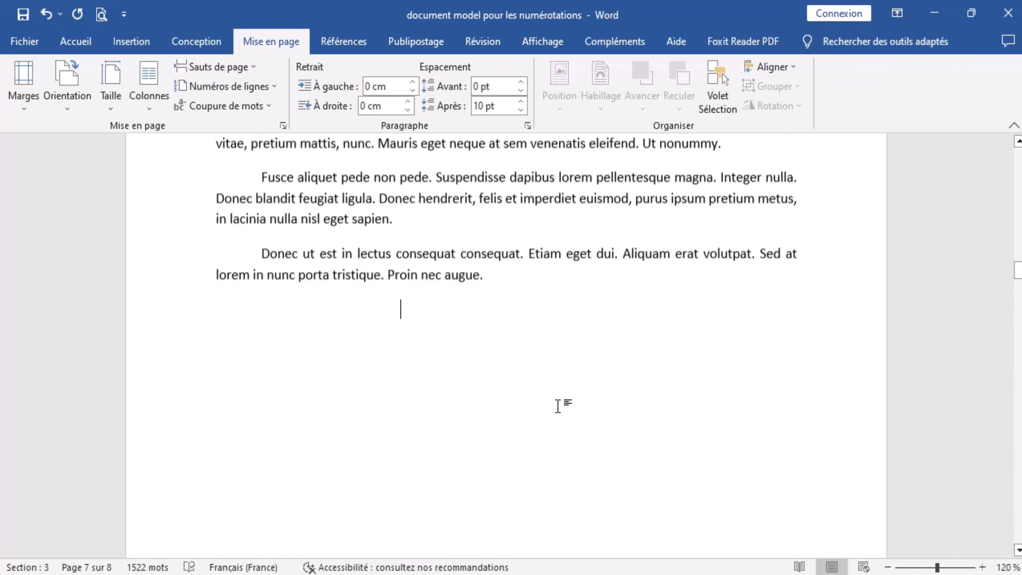
scroll(558, 406, up, 15)
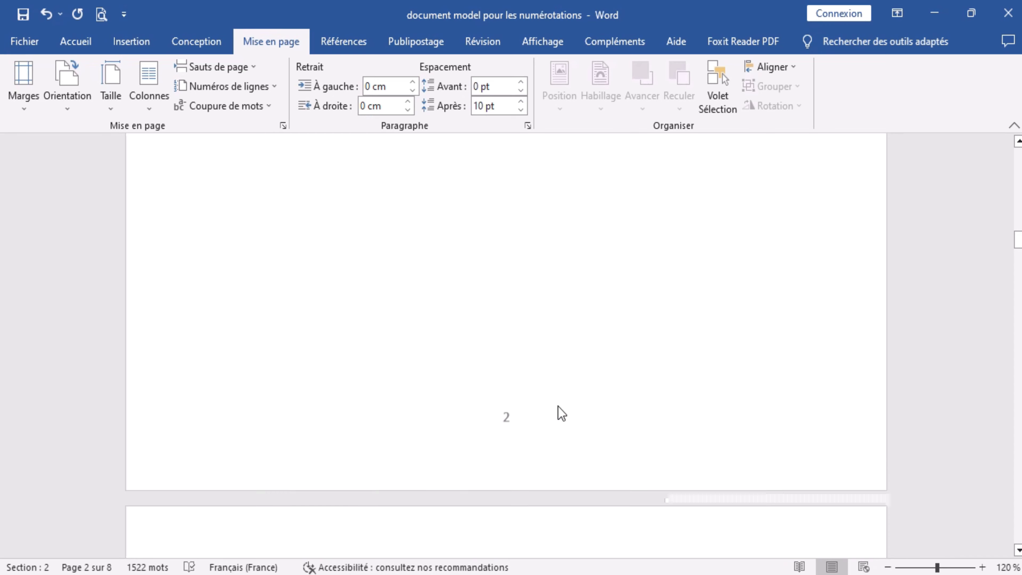
scroll(558, 405, up, 8)
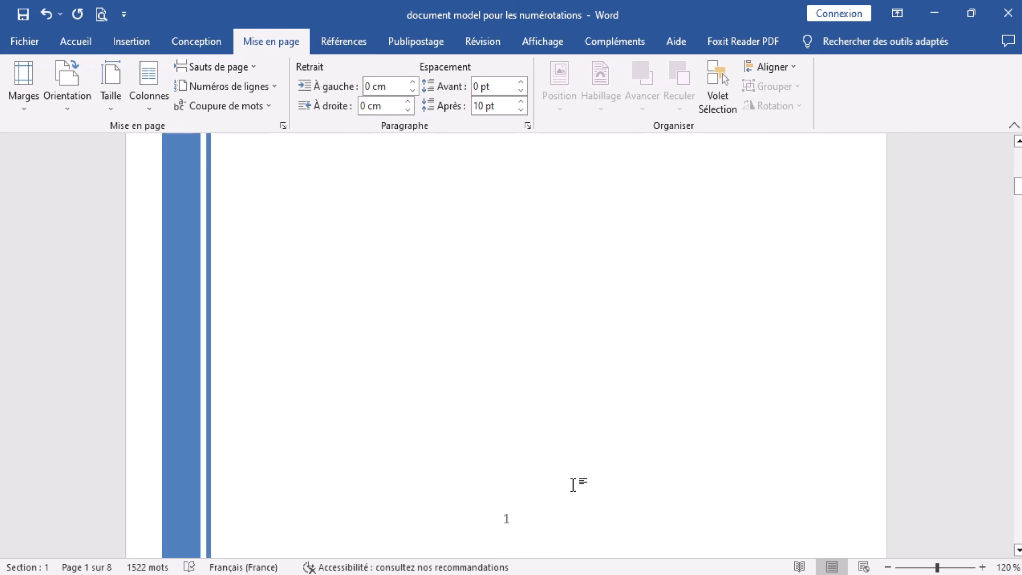
- Open the cover page's header for editing and enable the Première page différente option for its section
scroll(573, 484, down, 5)
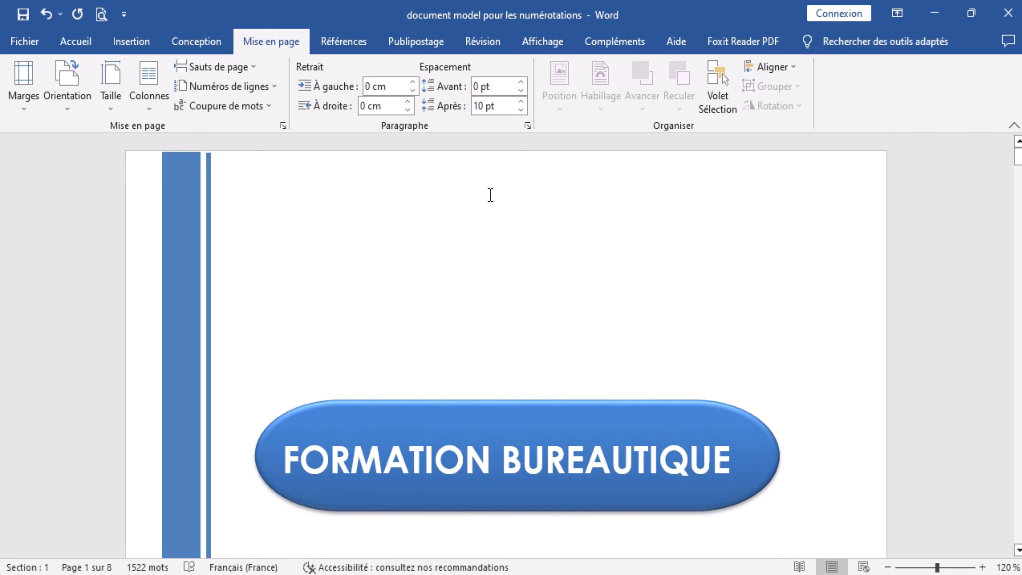
double_click(500, 170)
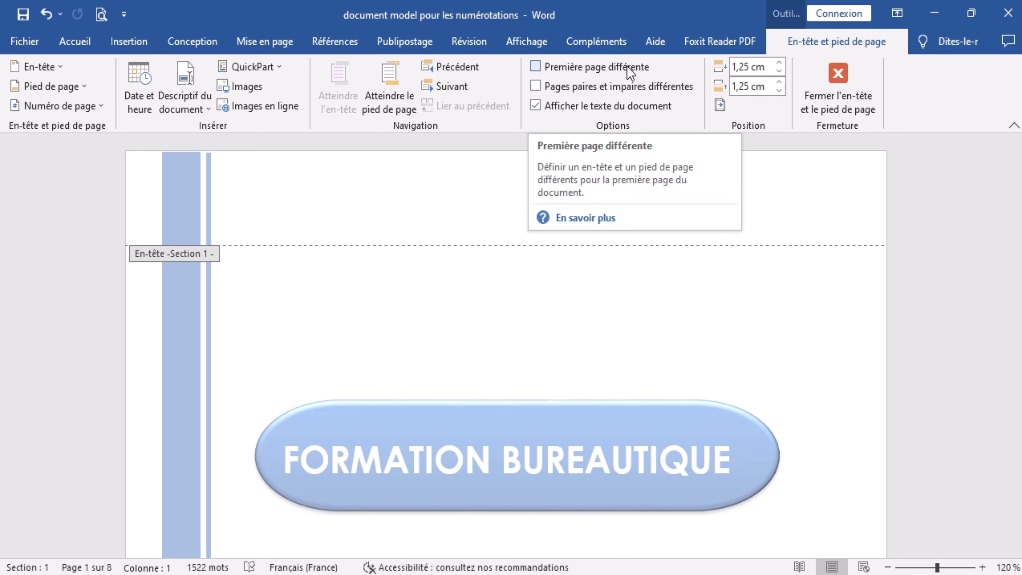
click(535, 67)
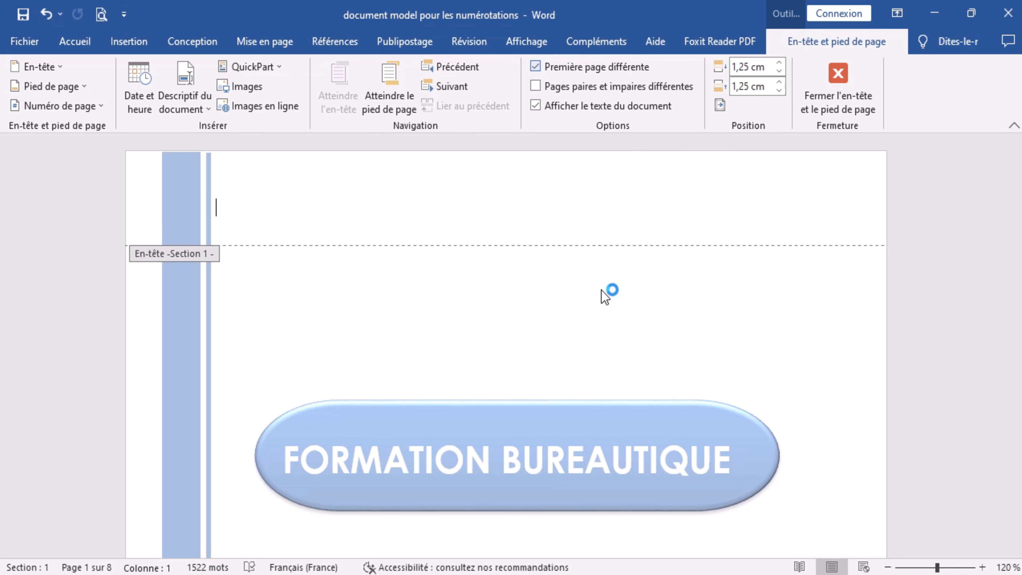